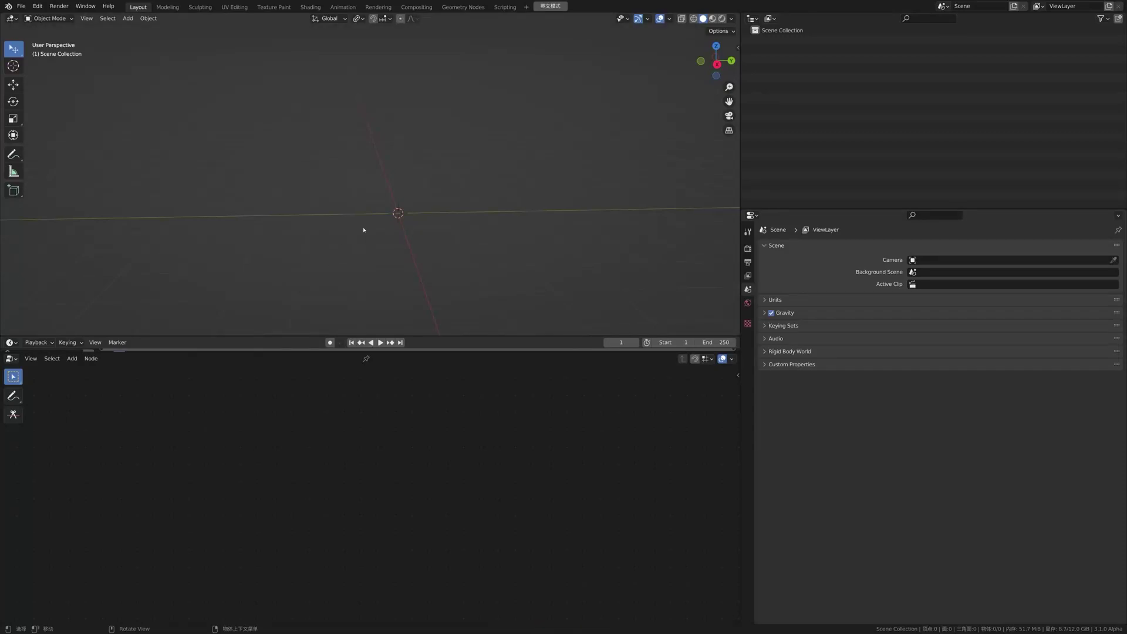
# - Add a torus and clone cones over it with a J_[1] Cloner (Object Mode), aligned to geometry normals
pyautogui.click(412, 200)
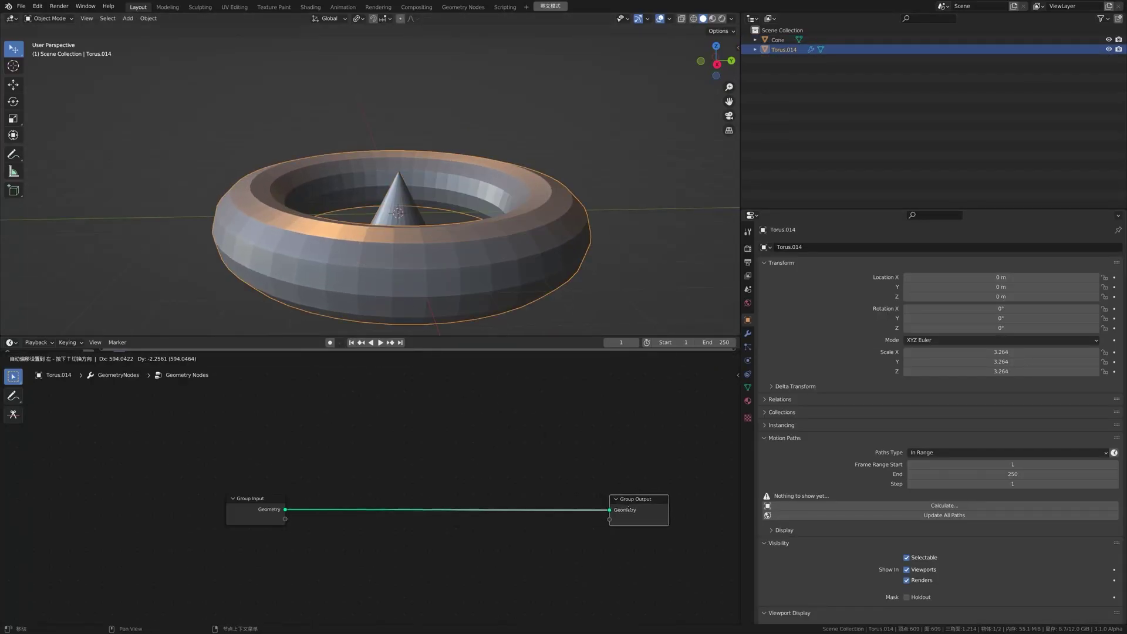
pyautogui.click(307, 382)
pyautogui.write('1')
pyautogui.press('Return')
pyautogui.click(371, 529)
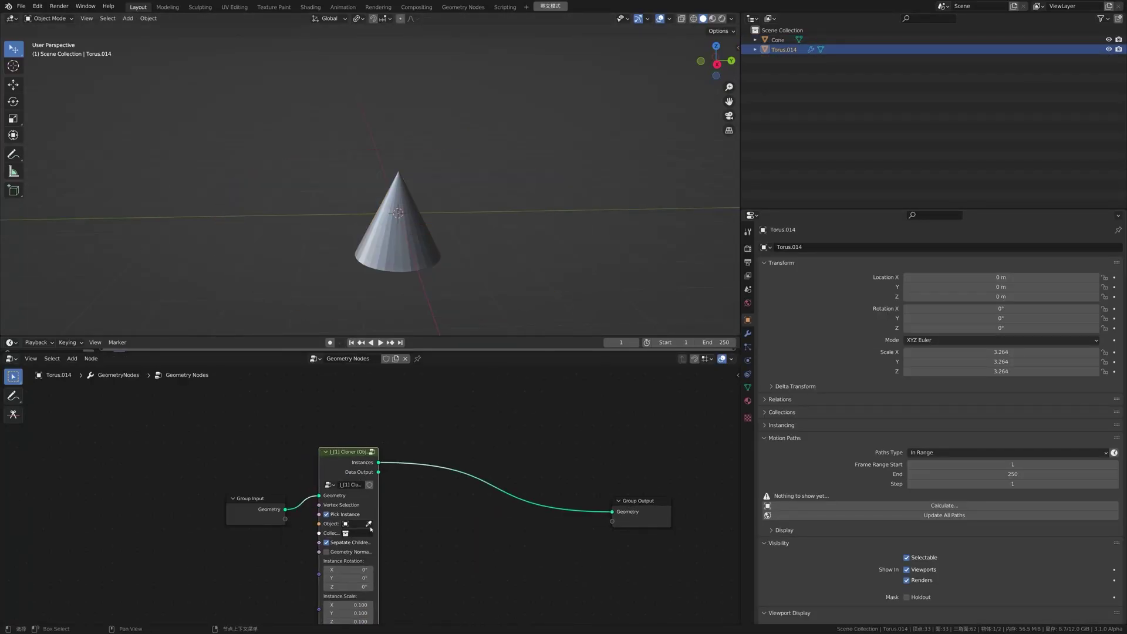
pyautogui.click(326, 552)
# - Add NoiseTex Effector and Field nodes, then add and scale a sphere empty
pyautogui.click(497, 496)
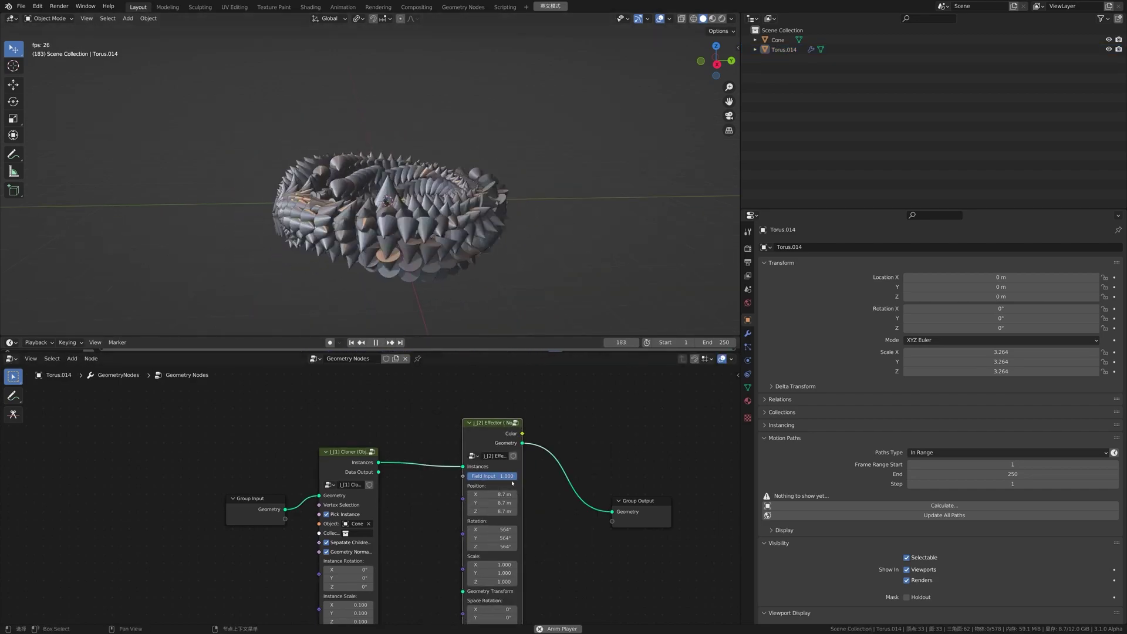
pyautogui.click(451, 521)
pyautogui.hotkey('shift', 'a')
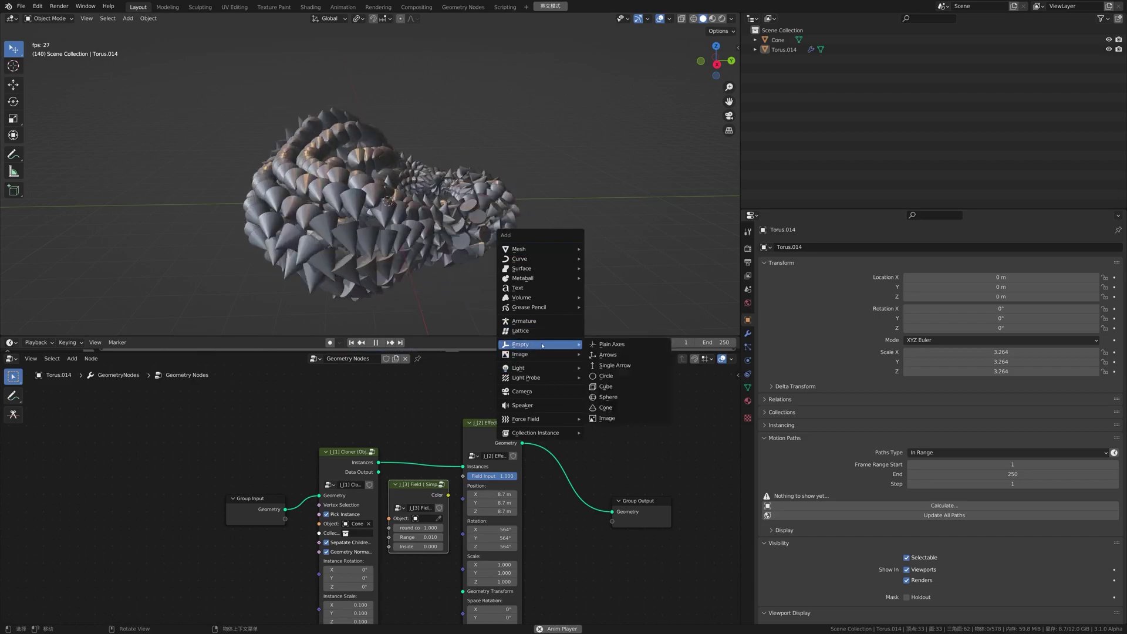
pyautogui.click(622, 398)
pyautogui.press('s')
pyautogui.click(631, 269)
# - Link the sphere empty to the torus's Field node and set the field range to about 7.6
pyautogui.click(411, 252)
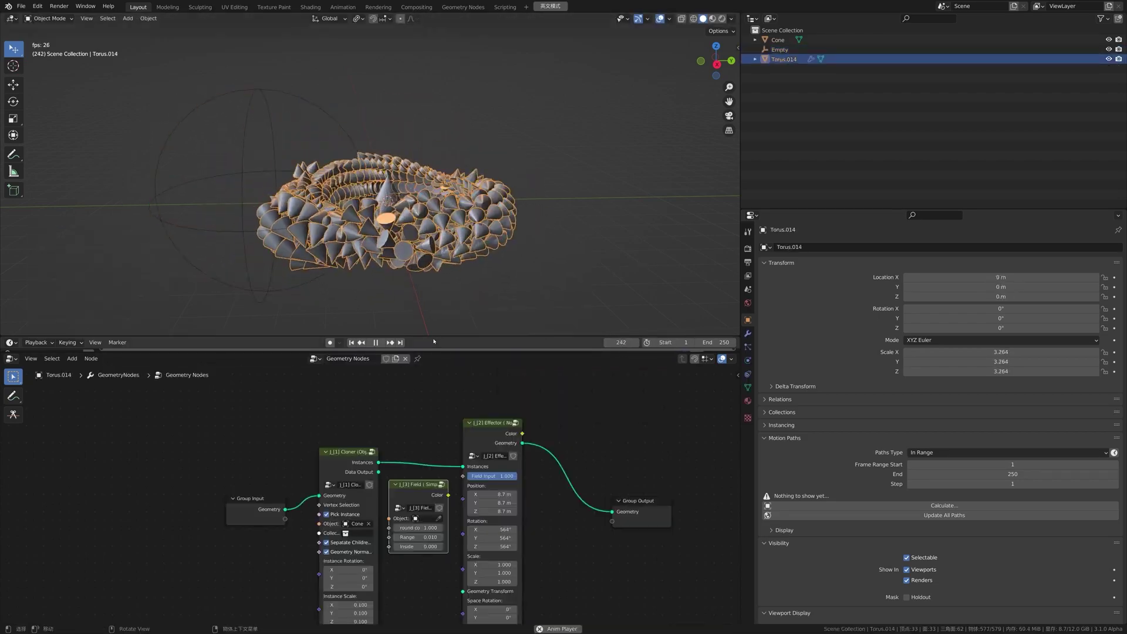
pyautogui.click(166, 219)
pyautogui.press('s')
pyautogui.moveTo(418, 537); pyautogui.dragTo(434, 537)
# - Enlarge the sphere empty's area of influence and start moving it
pyautogui.press('s')
pyautogui.click(305, 275)
pyautogui.press('g')
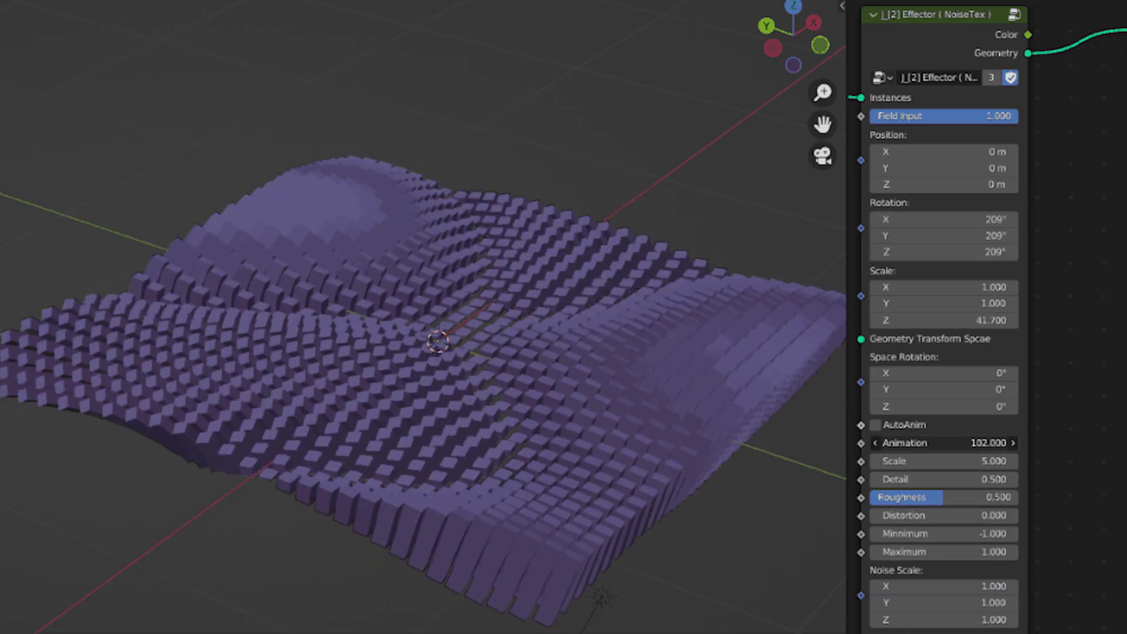
# - Stretch the noise waves, aim the arrows at Suzanne with Z and 6.2 m Translation Z, and add a third Z layer
pyautogui.moveTo(934, 586); pyautogui.dragTo(915, 585)
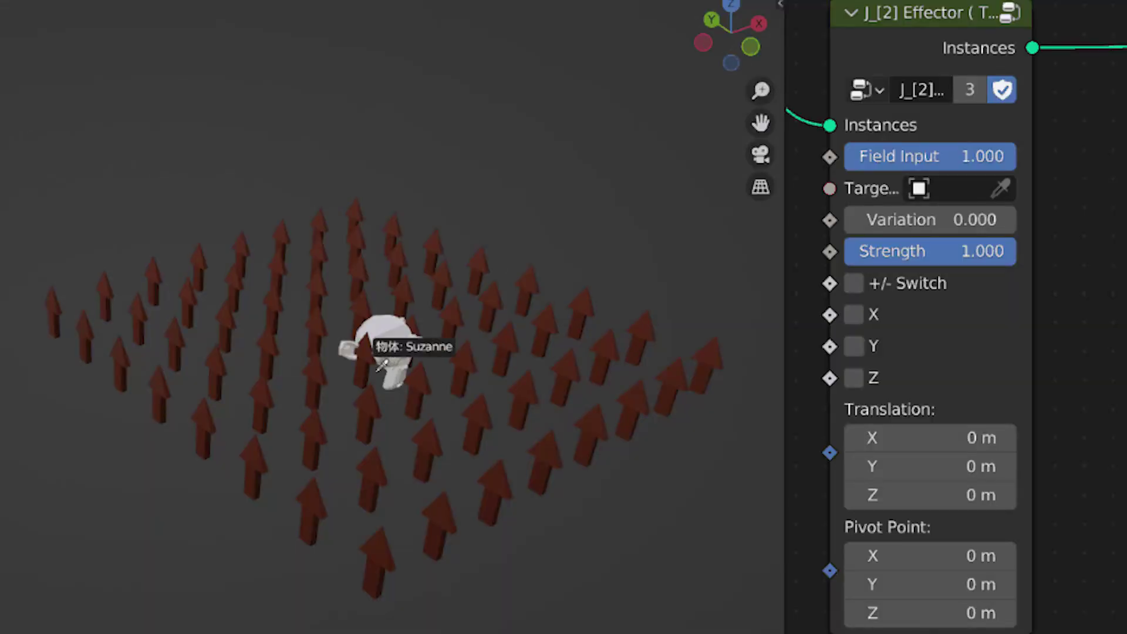
pyautogui.click(380, 365)
pyautogui.click(854, 378)
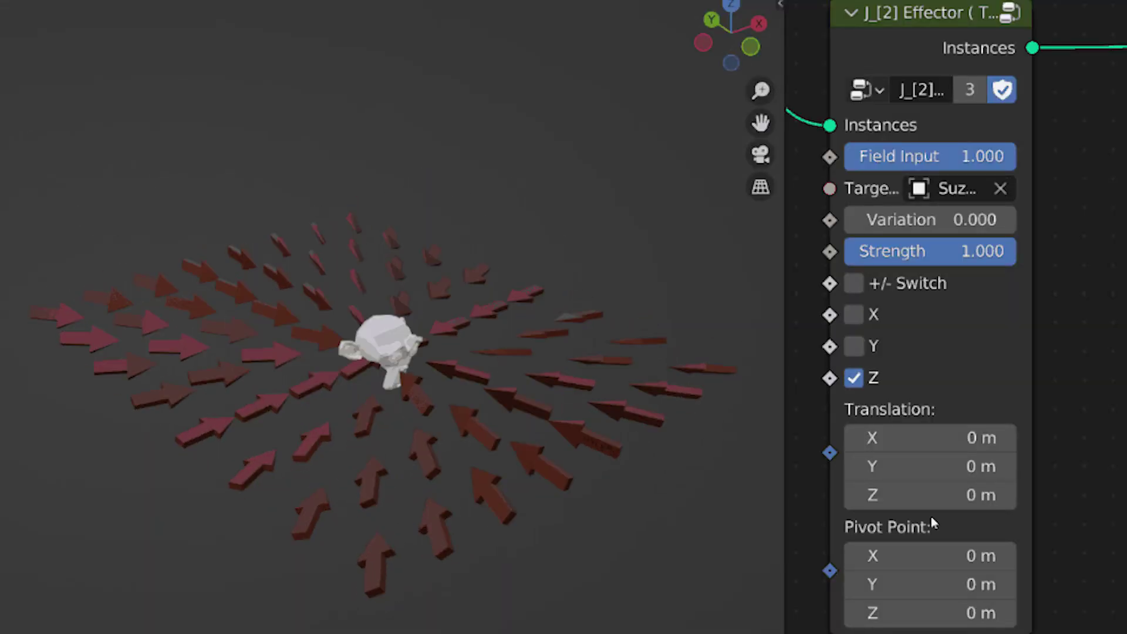
pyautogui.moveTo(933, 495); pyautogui.dragTo(962, 495)
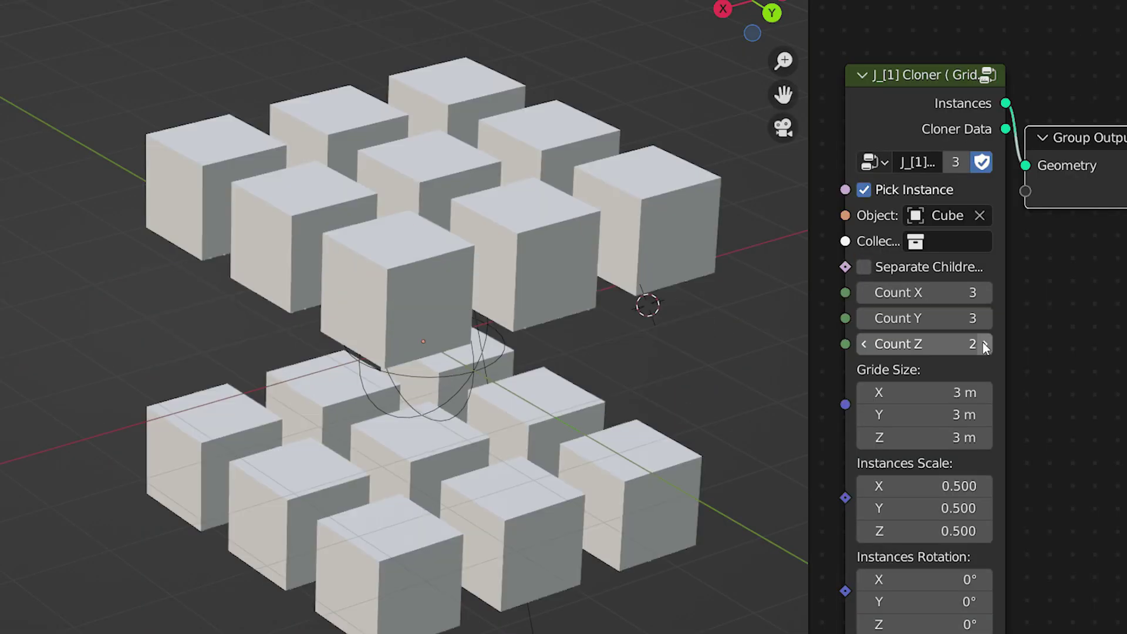
pyautogui.click(985, 344)
# - Add a fourth Y row, shrink cubes to 0.300, and clone Collection 1 with cones and tori together
pyautogui.click(985, 319)
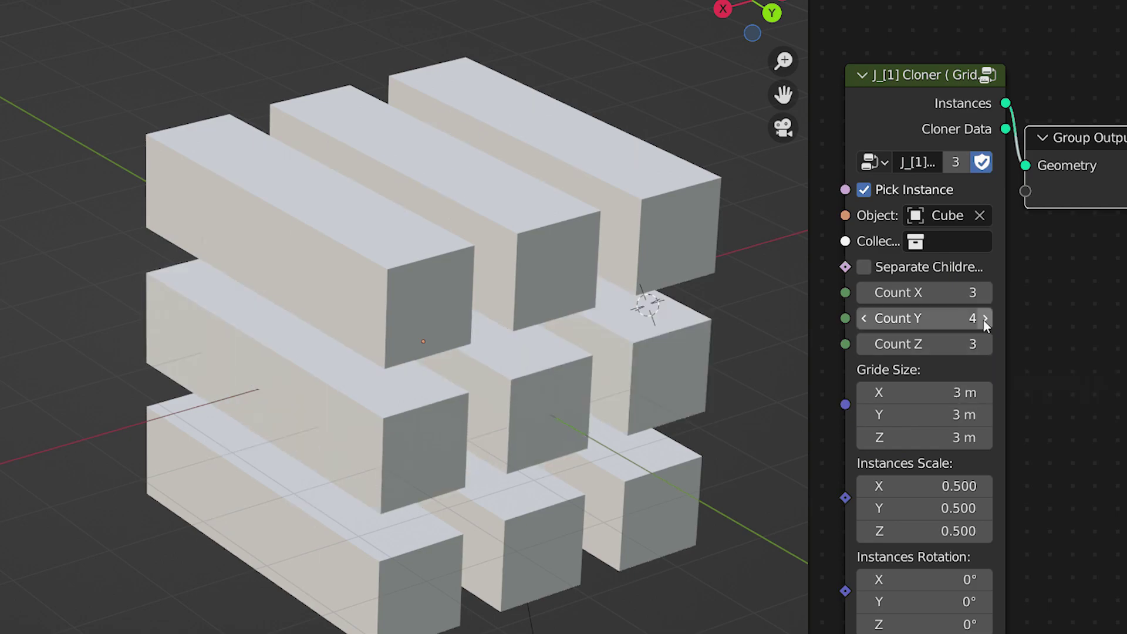
pyautogui.moveTo(924, 486); pyautogui.dragTo(880, 486)
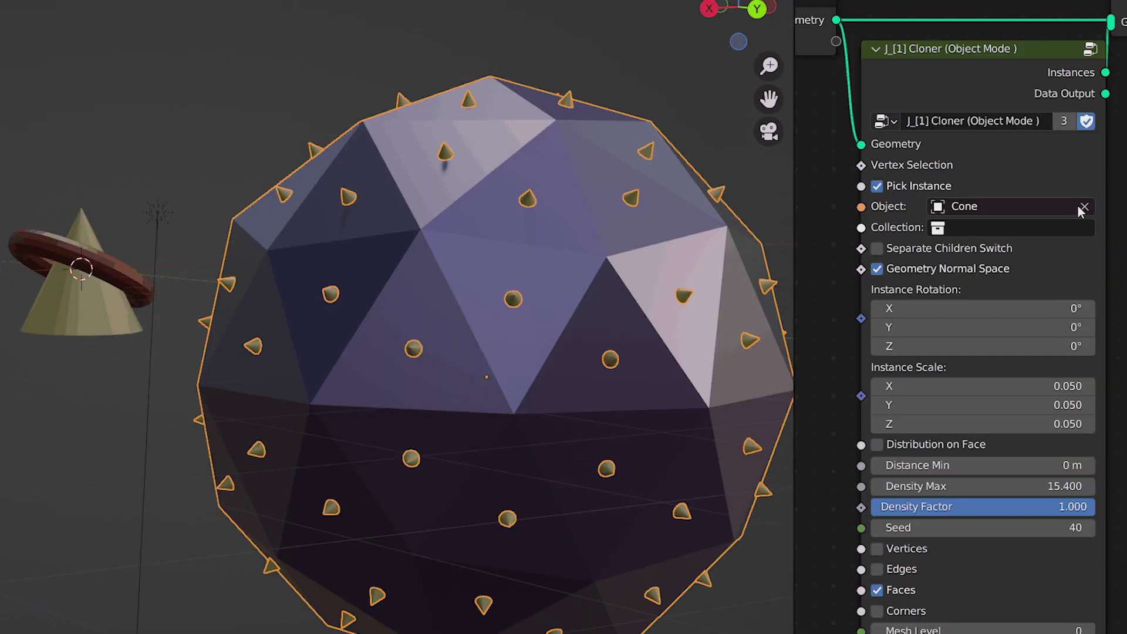
pyautogui.click(1066, 227)
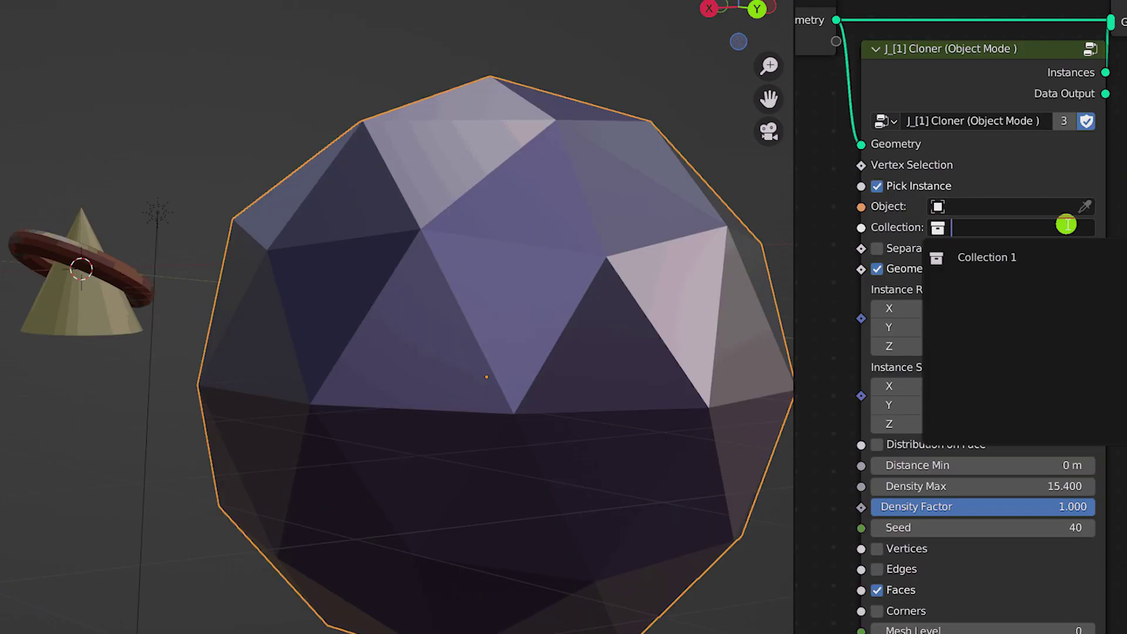
pyautogui.click(1042, 262)
pyautogui.click(909, 185)
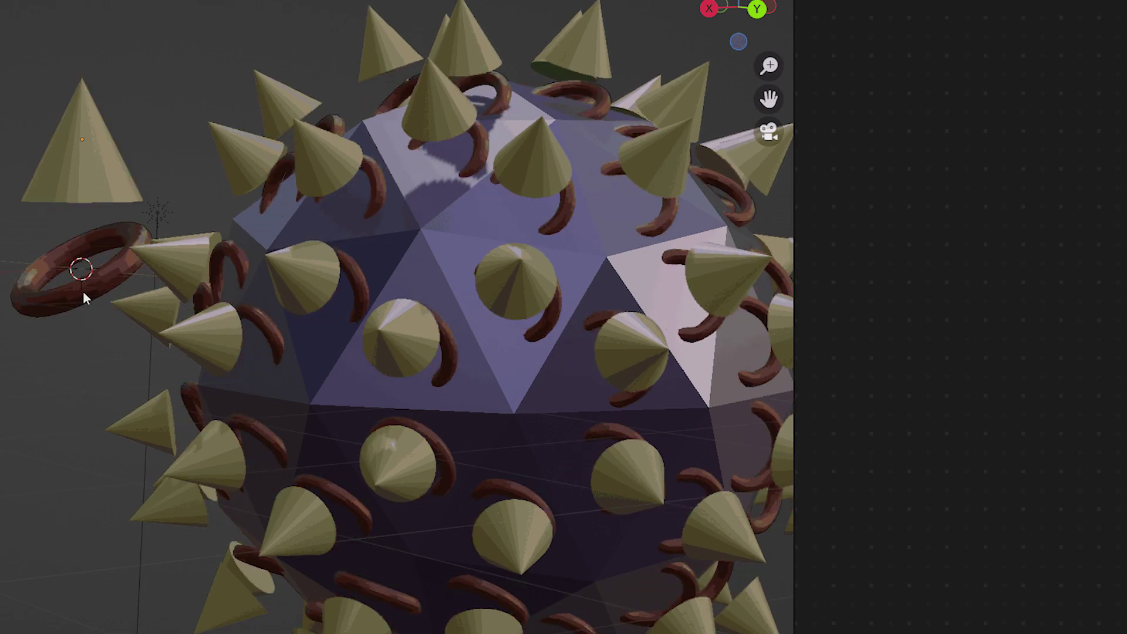
# - On the torus, set Count Z to 3, Count Y to 4 and cube scale 0.290
pyautogui.click(83, 291)
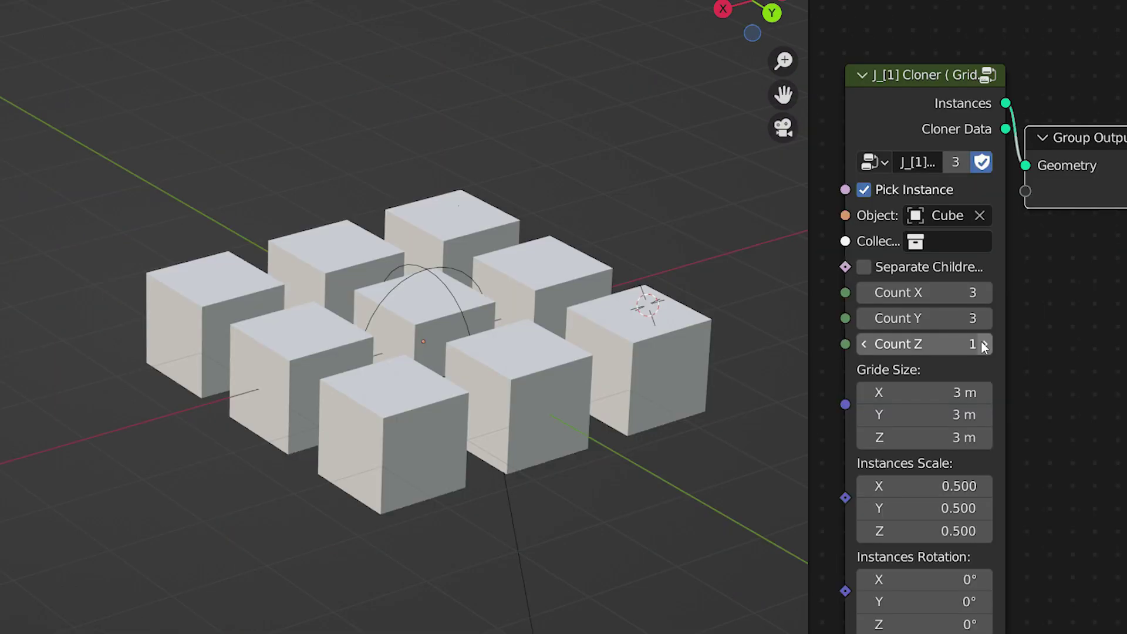
pyautogui.click(982, 343)
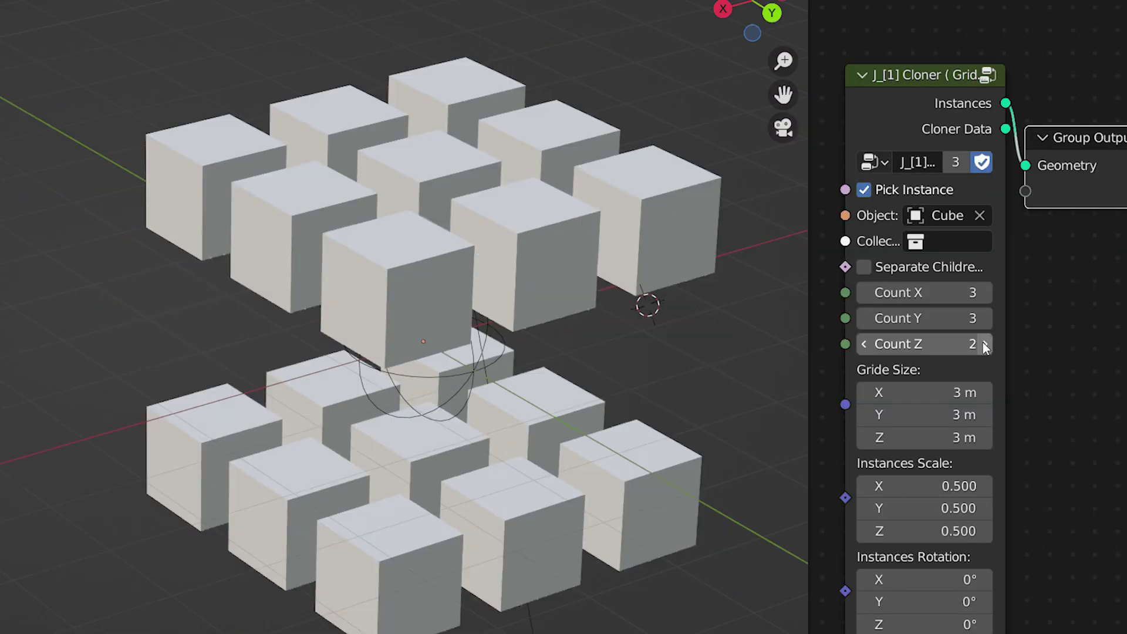
pyautogui.click(983, 342)
pyautogui.click(984, 319)
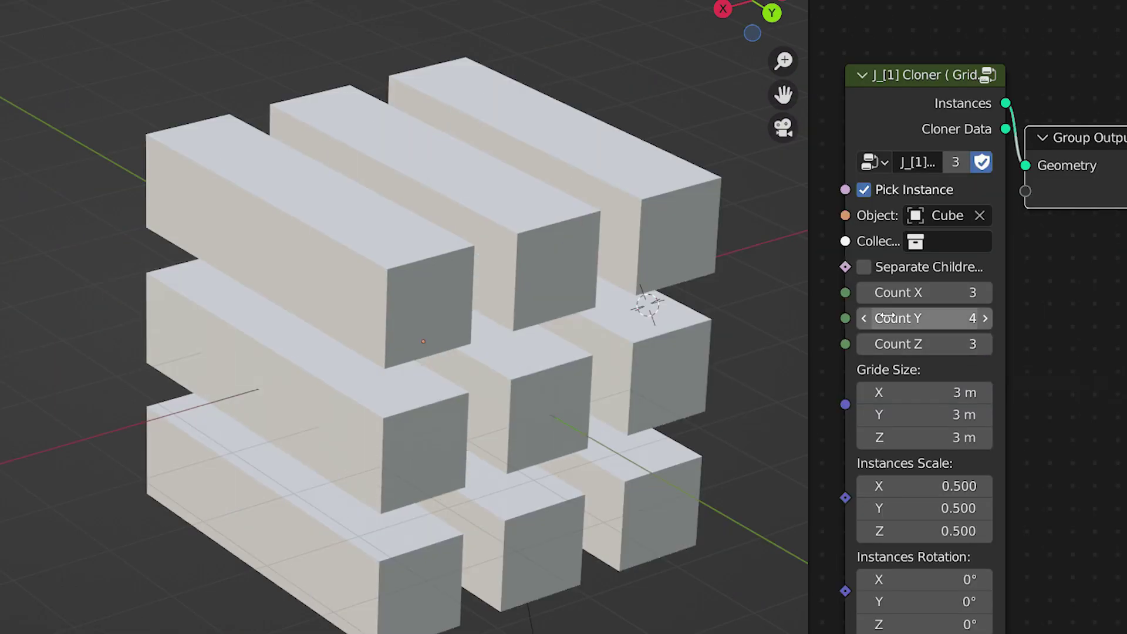
pyautogui.moveTo(928, 486); pyautogui.dragTo(877, 486)
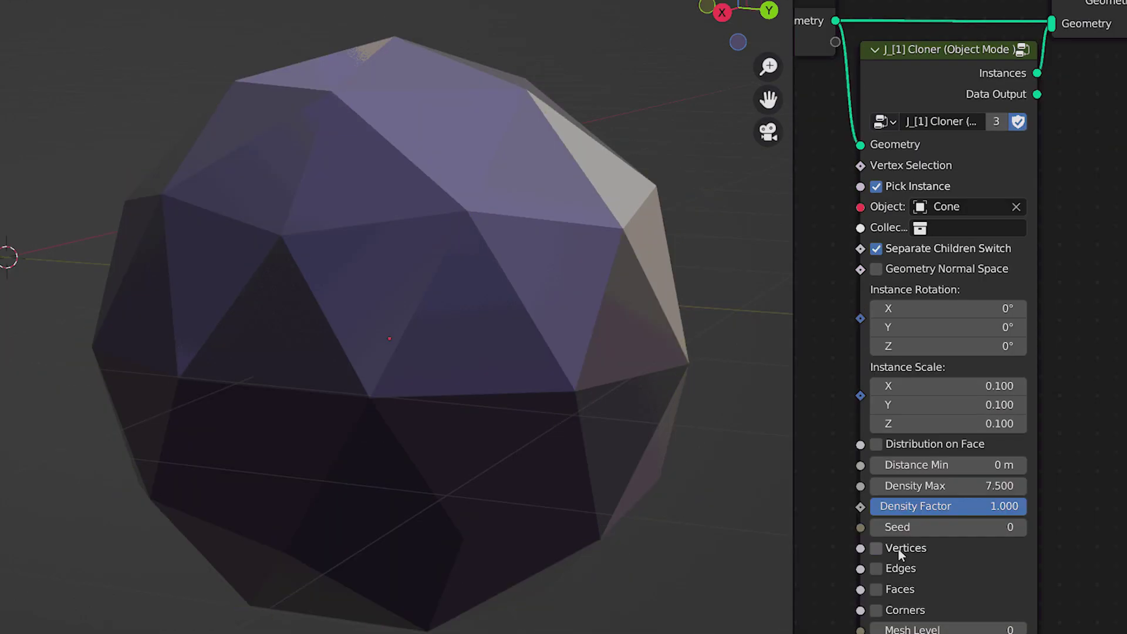
# - Make normal-aligned cones with Density 15.400, Rotation Z -25.7°, Scale Z 0.500, and a new seed
pyautogui.moveTo(986, 486); pyautogui.dragTo(1014, 486)
pyautogui.click(962, 271)
pyautogui.moveTo(963, 346)
pyautogui.mouseDown()
pyautogui.moveTo(975, 346)
pyautogui.moveTo(939, 346)
pyautogui.moveTo(951, 345)
pyautogui.mouseUp()
pyautogui.moveTo(962, 423); pyautogui.dragTo(986, 423)
pyautogui.moveTo(960, 465)
pyautogui.mouseDown()
pyautogui.moveTo(980, 465)
pyautogui.moveTo(957, 465)
pyautogui.mouseUp()
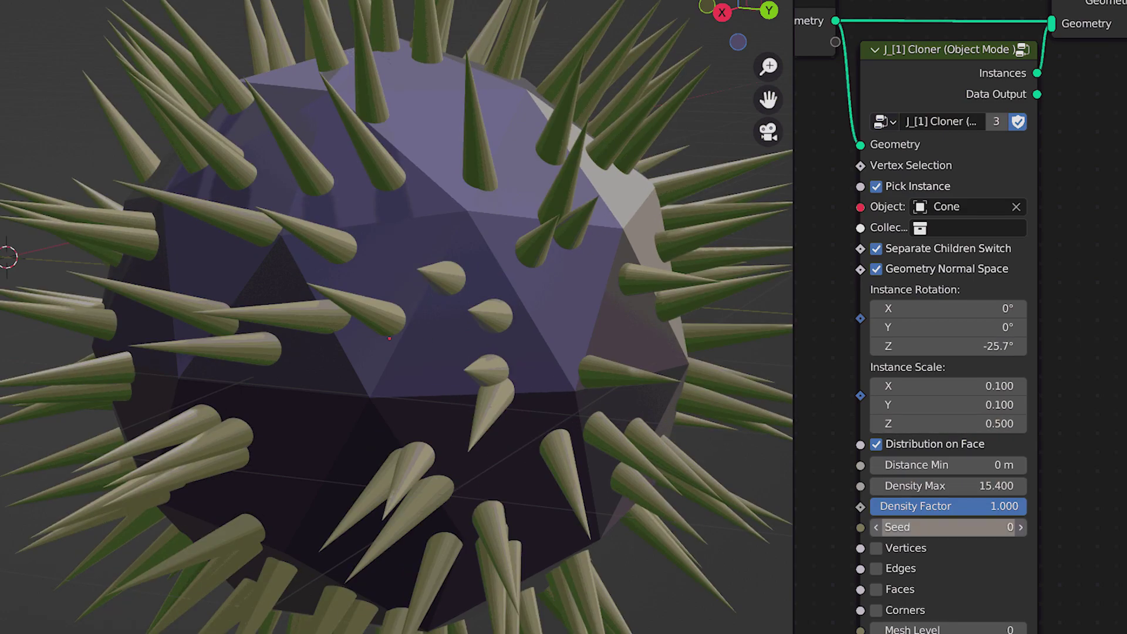
pyautogui.moveTo(945, 526); pyautogui.dragTo(977, 526)
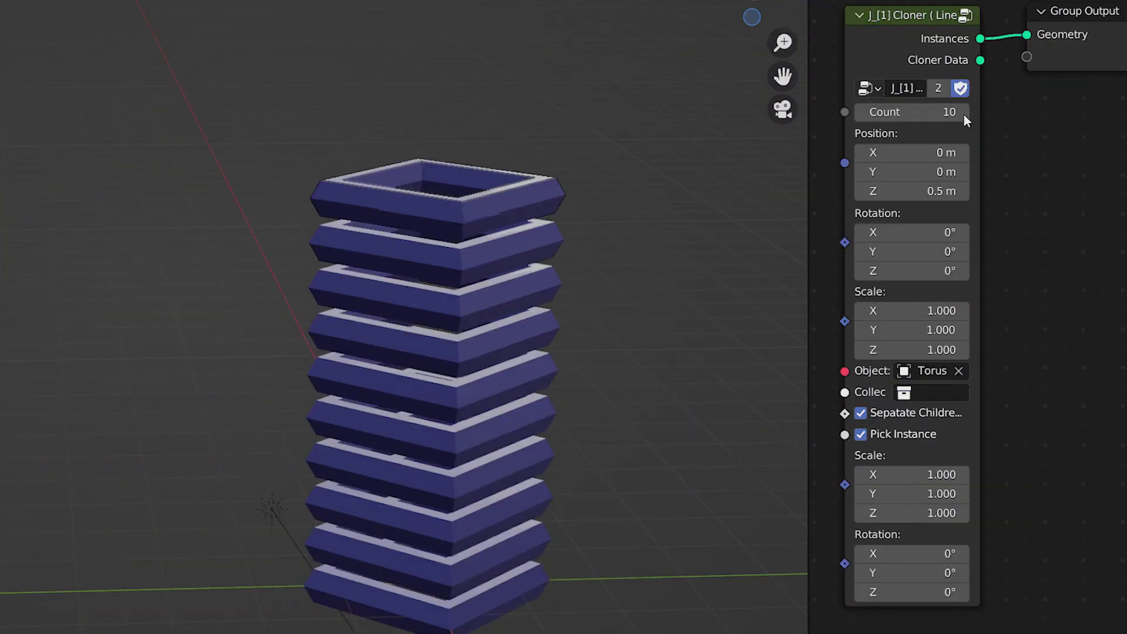
# - Twist the torus stack: 14 copies, 176° Z and 61.6° Y rotation, shrinking copies, Z offset 0 m
pyautogui.moveTo(964, 114); pyautogui.dragTo(978, 113)
pyautogui.moveTo(939, 270); pyautogui.dragTo(1010, 271)
pyautogui.moveTo(939, 251); pyautogui.dragTo(974, 251)
pyautogui.moveTo(939, 310); pyautogui.dragTo(904, 310)
pyautogui.moveTo(939, 232); pyautogui.dragTo(968, 232)
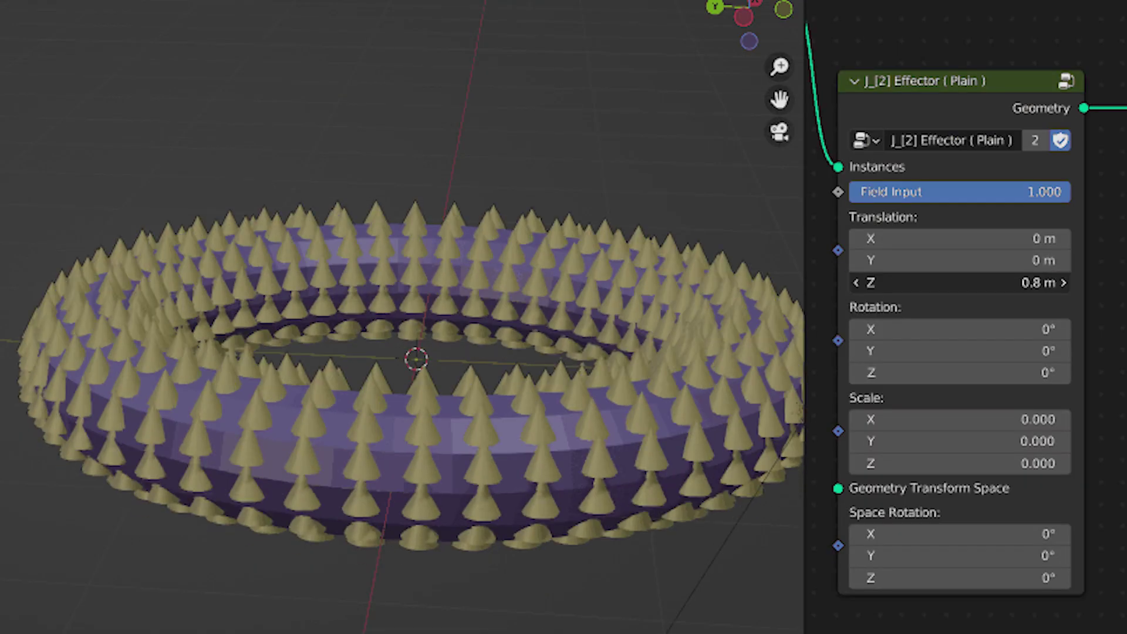
pyautogui.moveTo(936, 287)
pyautogui.mouseDown()
pyautogui.moveTo(963, 288)
pyautogui.moveTo(921, 287)
pyautogui.mouseUp()
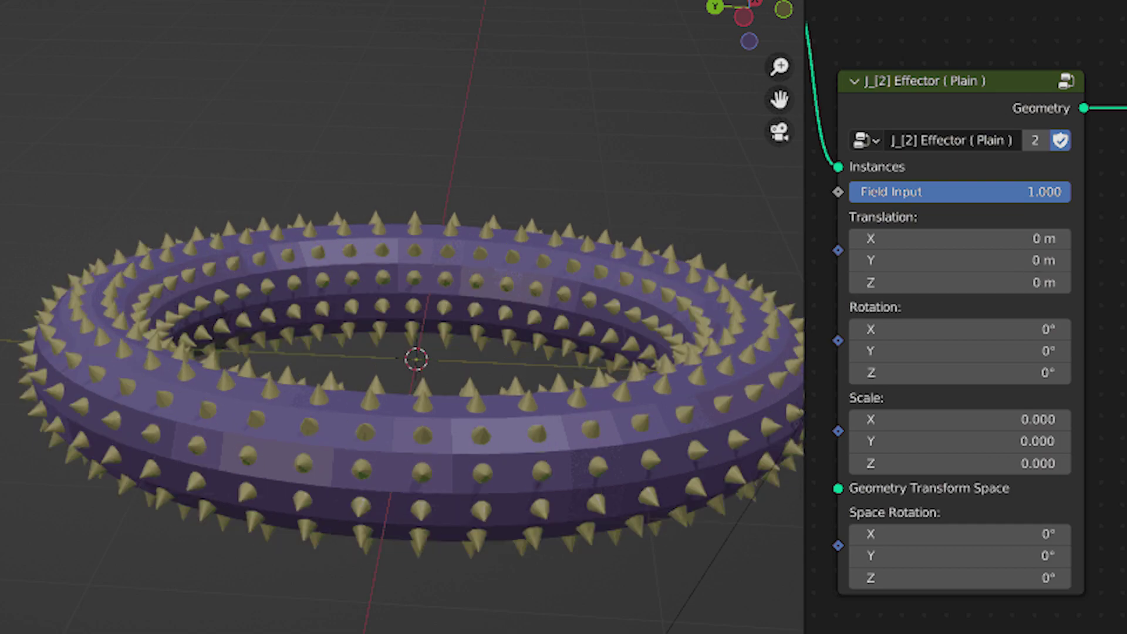
# - Lift the spikes 3.4 m, tilt effect space 45.6° on X, and widen, offset and tilt bars 53.5° on Y
pyautogui.moveTo(1011, 273); pyautogui.dragTo(1047, 273)
pyautogui.moveTo(962, 533); pyautogui.dragTo(1074, 533)
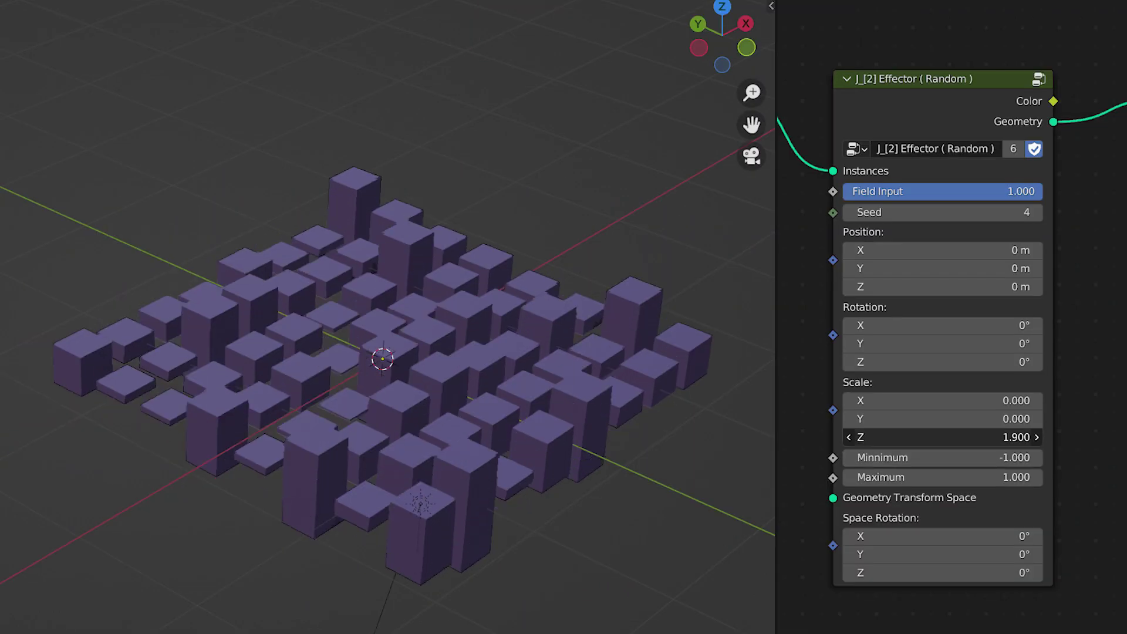
pyautogui.moveTo(922, 401); pyautogui.dragTo(945, 400)
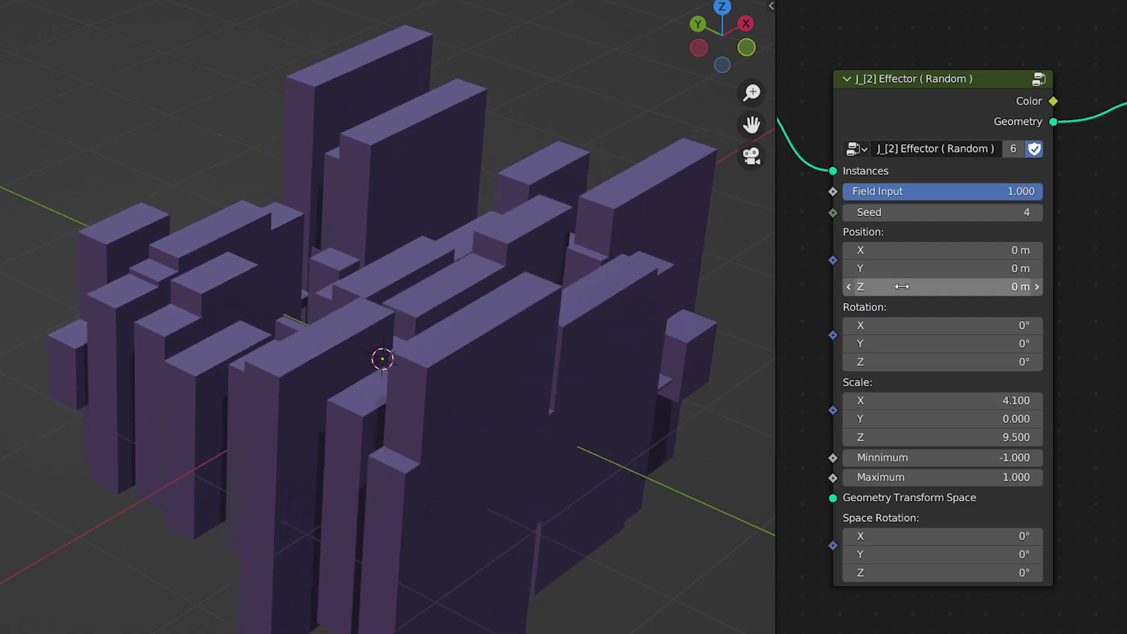
pyautogui.moveTo(902, 287); pyautogui.dragTo(951, 269)
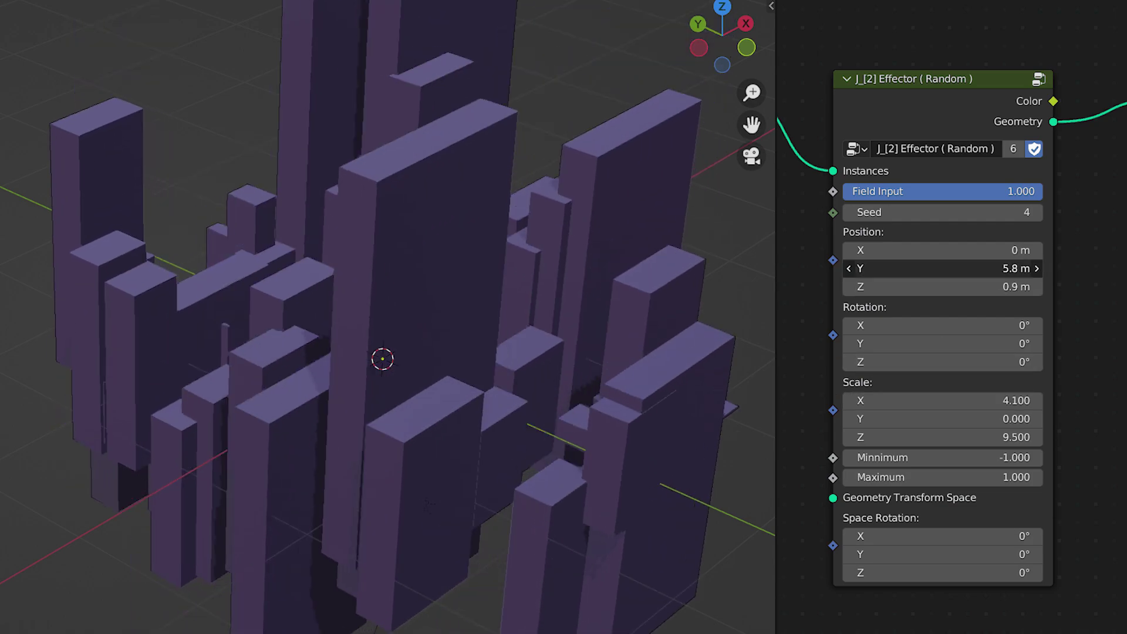
pyautogui.moveTo(939, 343); pyautogui.dragTo(974, 343)
# - Raise the seed, rotate bars to 209°, set Animation 100.900, Noise Scale X -5.800, and enable AutoAnim
pyautogui.click(1036, 212)
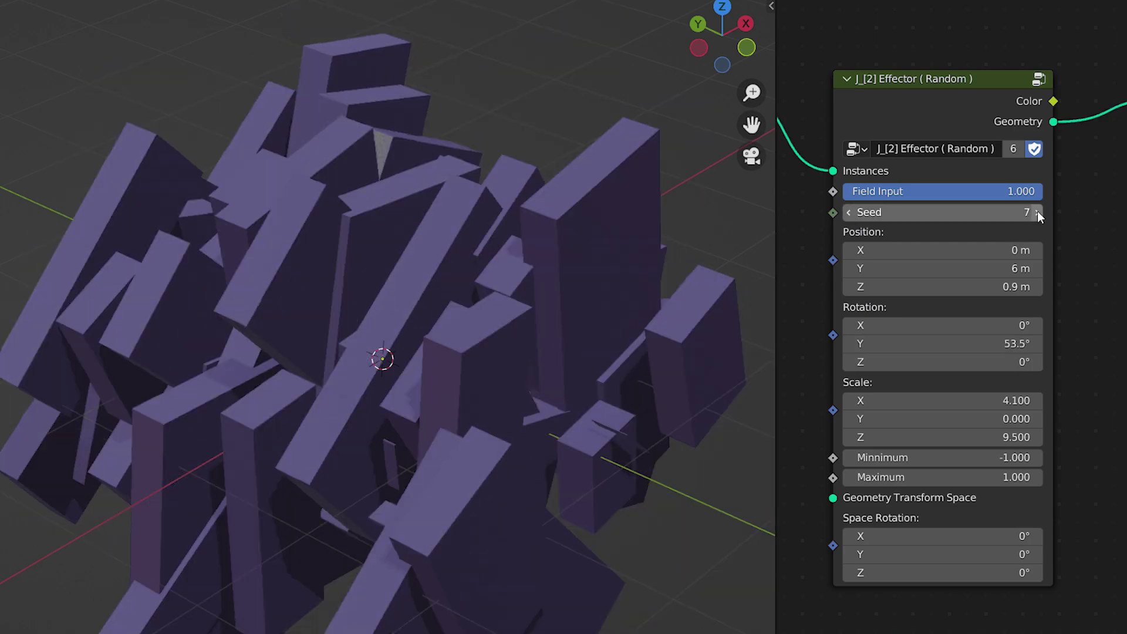
pyautogui.click(1037, 212)
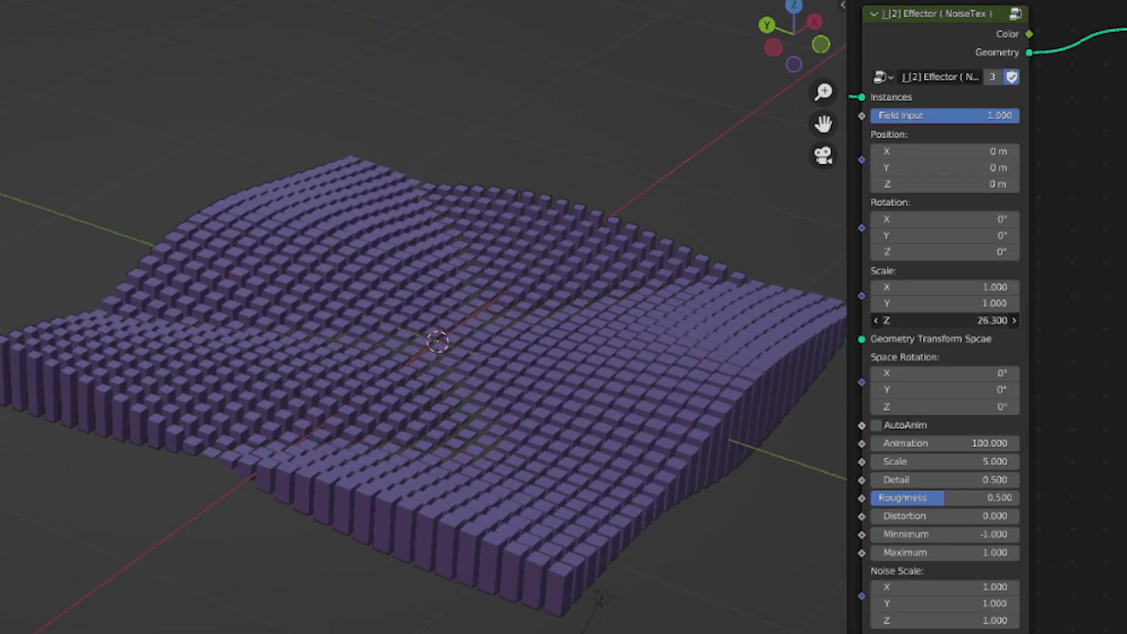
pyautogui.keyDown('alt'); pyautogui.moveTo(916, 219); pyautogui.dragTo(998, 219); pyautogui.keyUp('alt')
pyautogui.moveTo(963, 443); pyautogui.dragTo(939, 443)
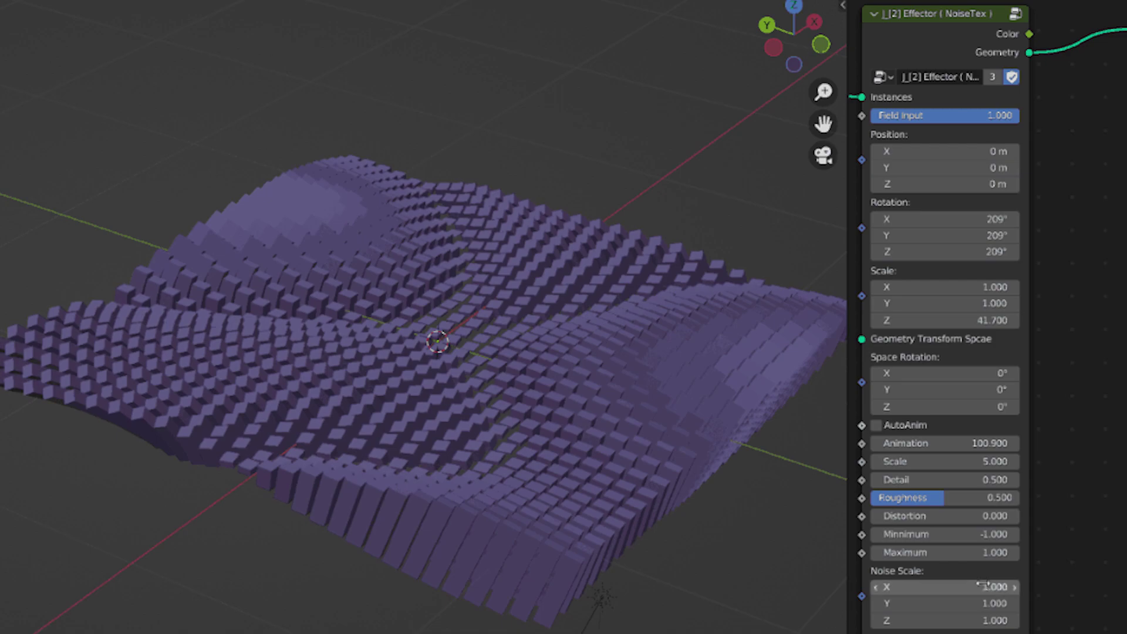
pyautogui.moveTo(982, 586); pyautogui.dragTo(939, 585)
pyautogui.click(876, 425)
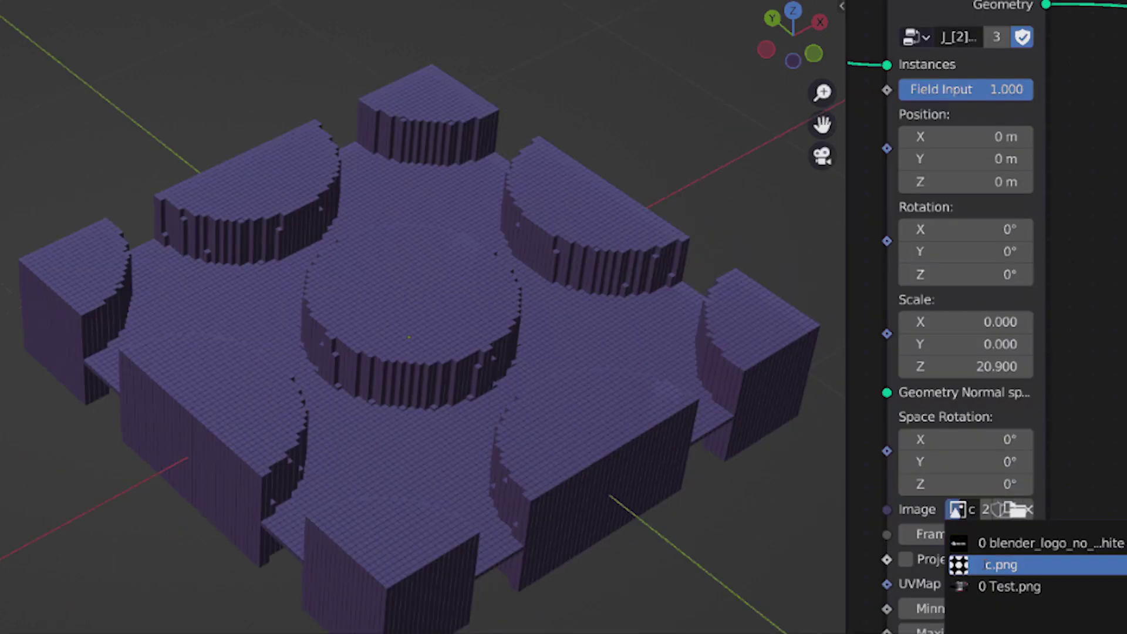
pyautogui.click(1010, 581)
# - Switch the effector image from Test.png to the Blender logo, with Minimum -1.400, Offset Y 1.01 m, adjusted Image Scale
pyautogui.click(957, 508)
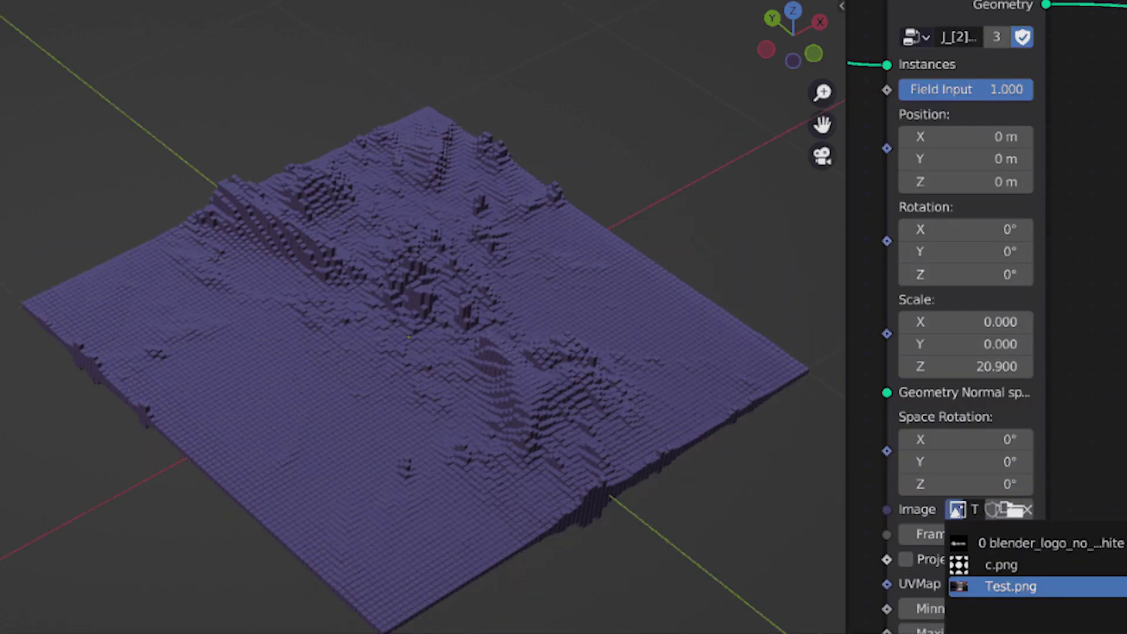
pyautogui.click(1051, 543)
pyautogui.moveTo(997, 411); pyautogui.dragTo(977, 182, button='middle')
pyautogui.moveTo(963, 371); pyautogui.dragTo(927, 370)
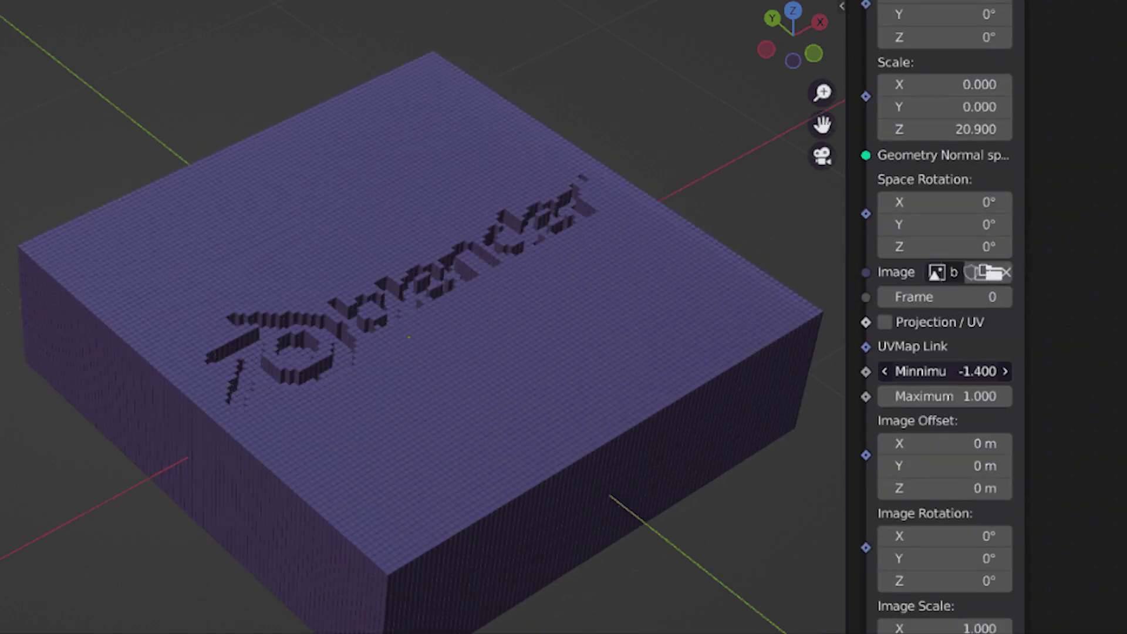
pyautogui.moveTo(945, 465); pyautogui.dragTo(980, 465)
pyautogui.moveTo(946, 627); pyautogui.dragTo(933, 488, button='middle')
pyautogui.moveTo(933, 489)
pyautogui.mouseDown()
pyautogui.moveTo(913, 489)
pyautogui.moveTo(940, 489)
pyautogui.mouseUp()
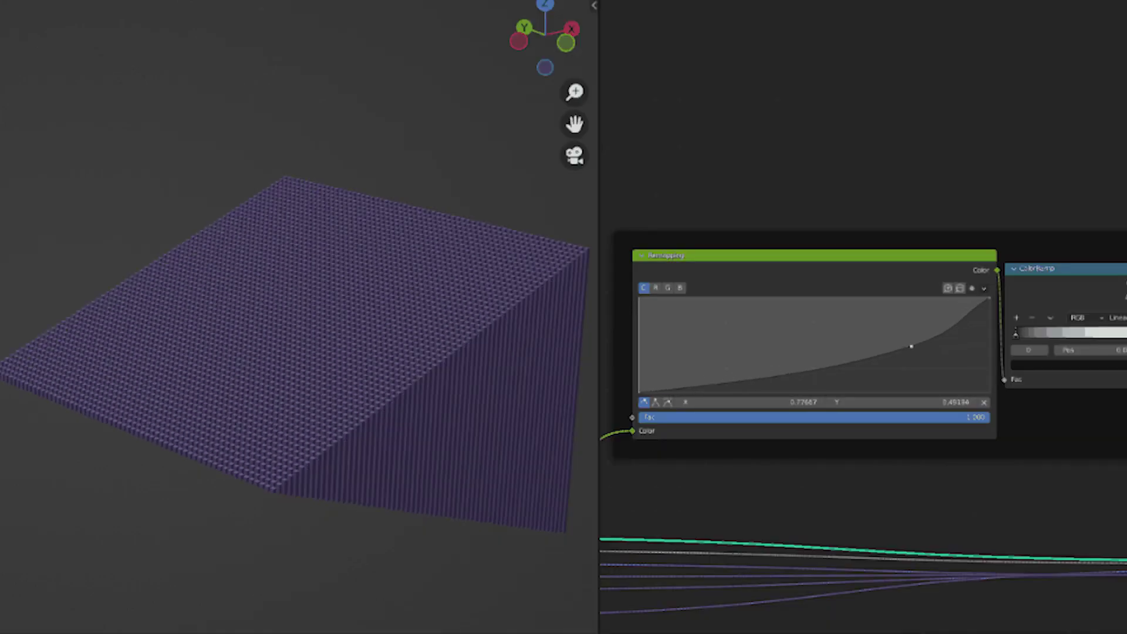
# - Reshape the Remapping float curve into a wave so the block surface undulates
pyautogui.moveTo(910, 345); pyautogui.dragTo(755, 317)
pyautogui.moveTo(986, 302); pyautogui.dragTo(989, 390)
pyautogui.moveTo(704, 375); pyautogui.dragTo(702, 320)
pyautogui.moveTo(880, 354); pyautogui.dragTo(937, 327)
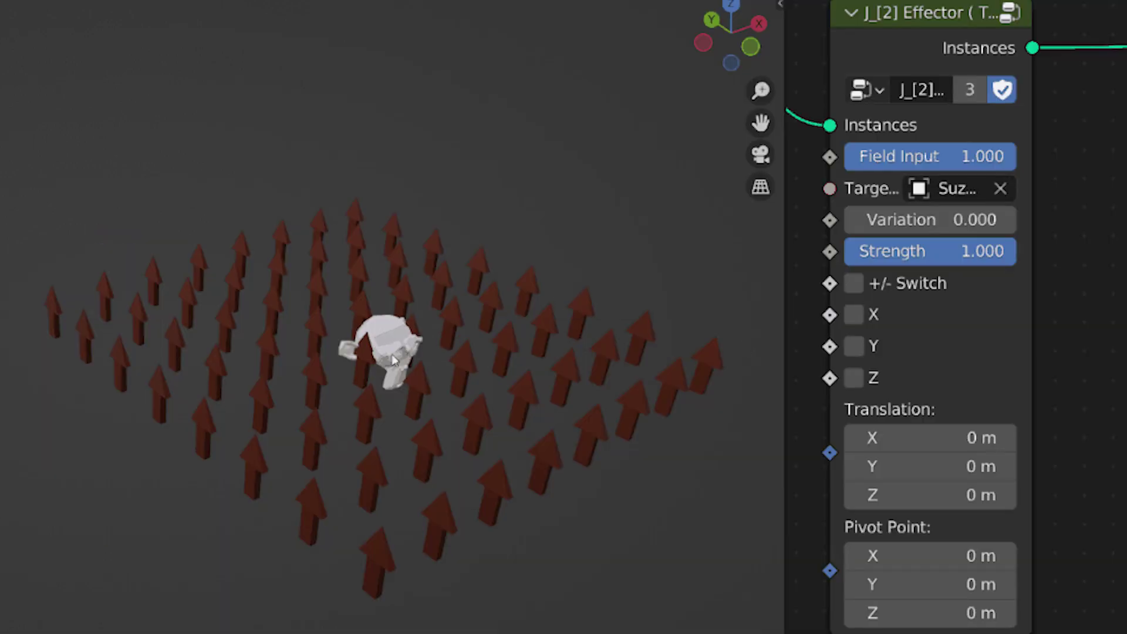
# - Enable Z on the Target effector, set Variation 3.700 and Translation Z 8 m, and tick Y on the Linear Field
pyautogui.click(854, 378)
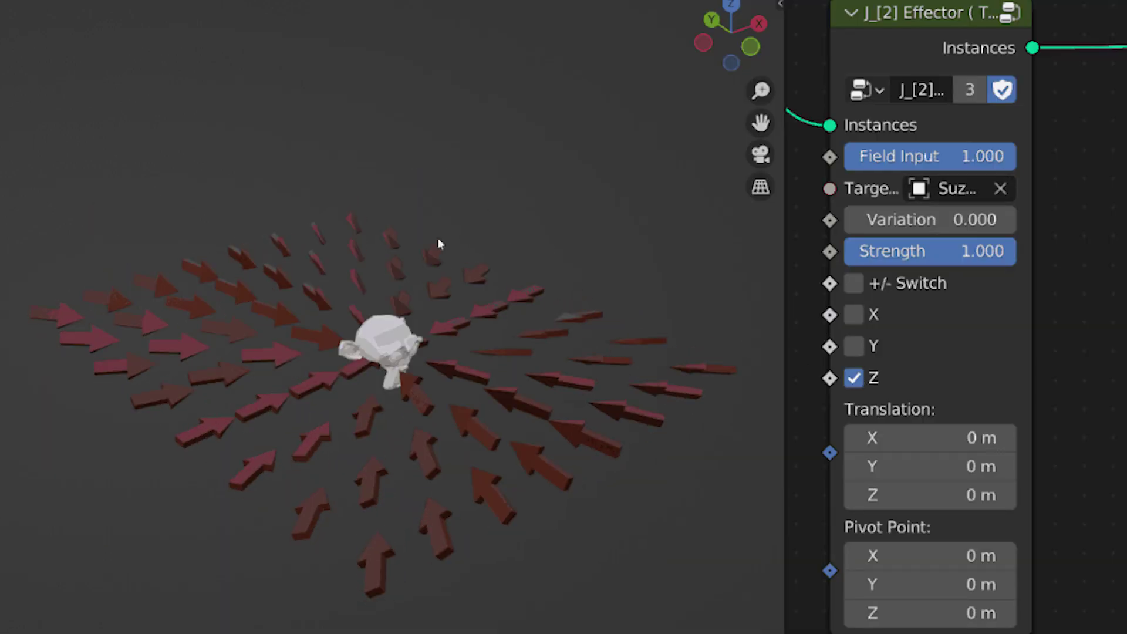
pyautogui.moveTo(931, 495); pyautogui.dragTo(901, 495)
pyautogui.moveTo(930, 220); pyautogui.dragTo(997, 220)
pyautogui.moveTo(931, 495); pyautogui.dragTo(986, 495)
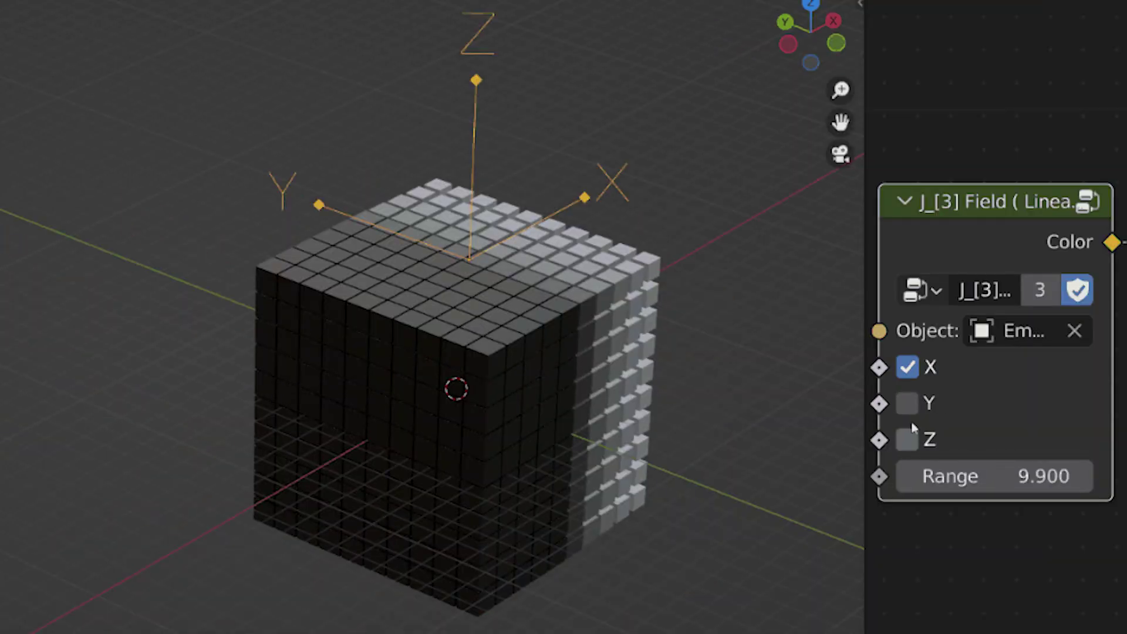
pyautogui.click(908, 404)
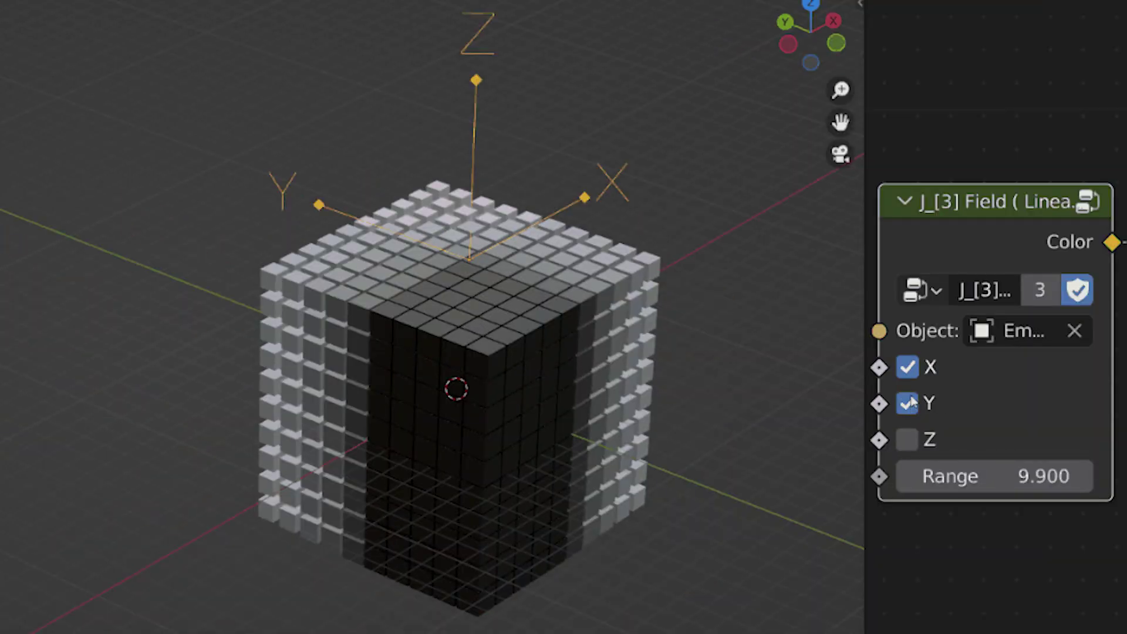
# - Untick X, push the ColorRamp stop right, noise scale 0.140, then Icosphere Inner count 118 and Inner Size 1.800
pyautogui.click(907, 367)
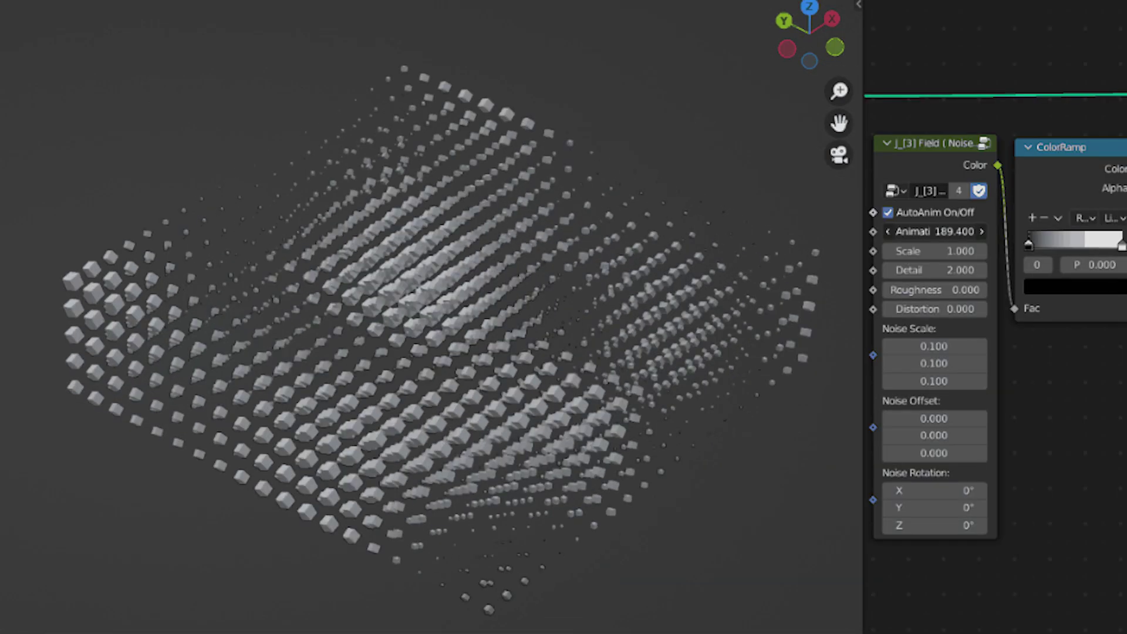
pyautogui.moveTo(1029, 243); pyautogui.dragTo(1085, 247)
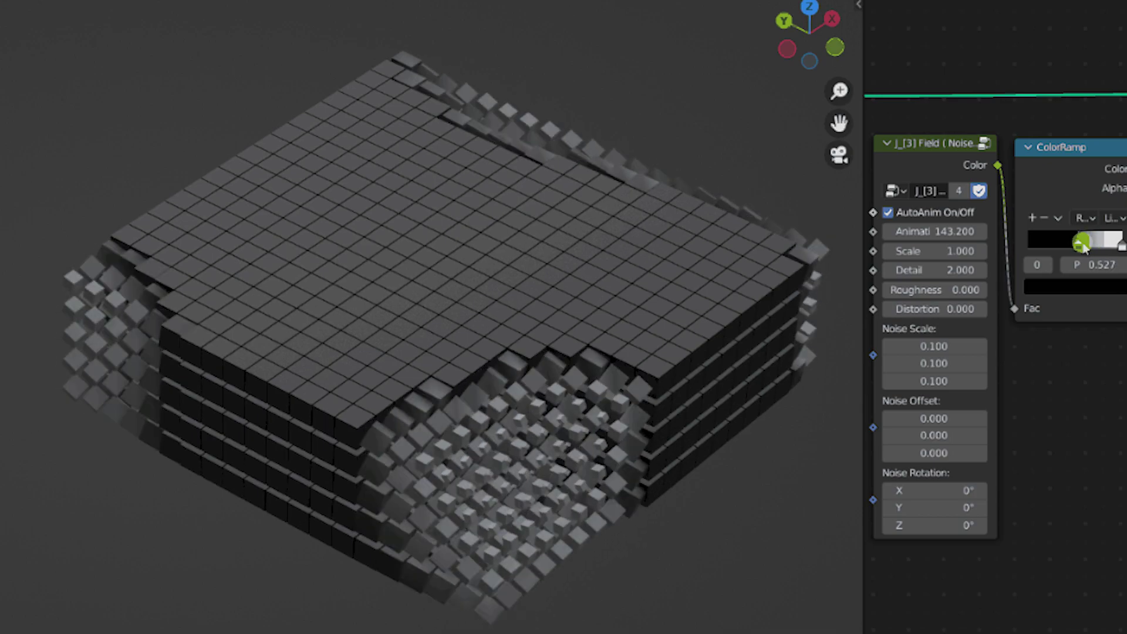
pyautogui.moveTo(1080, 246); pyautogui.dragTo(1074, 245)
pyautogui.moveTo(955, 350); pyautogui.dragTo(974, 351)
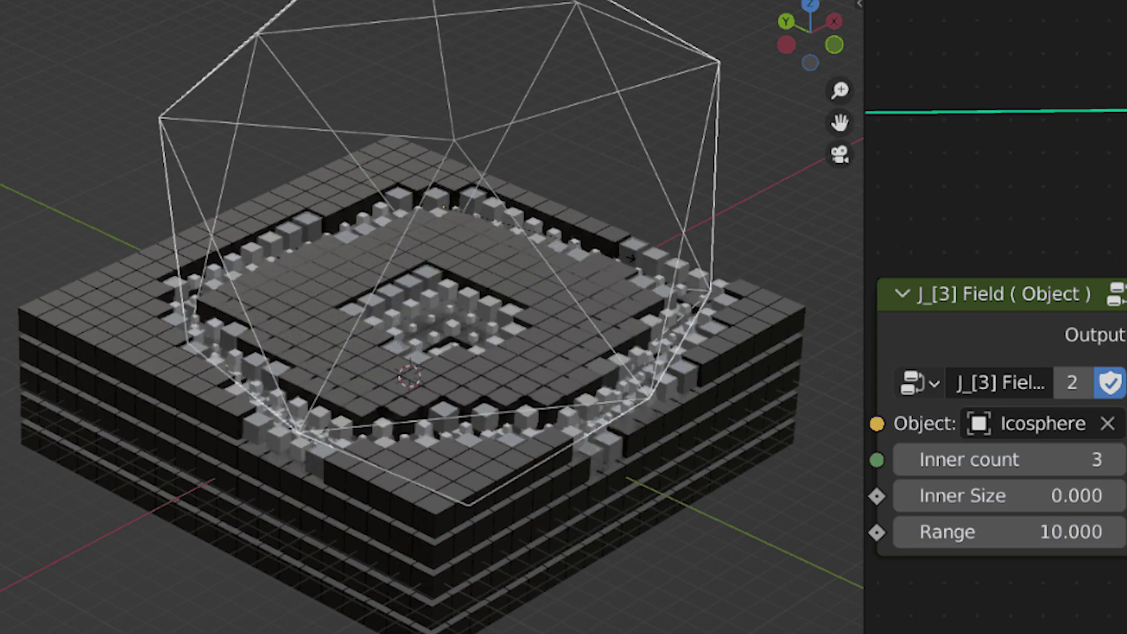
pyautogui.moveTo(998, 459); pyautogui.dragTo(1044, 460)
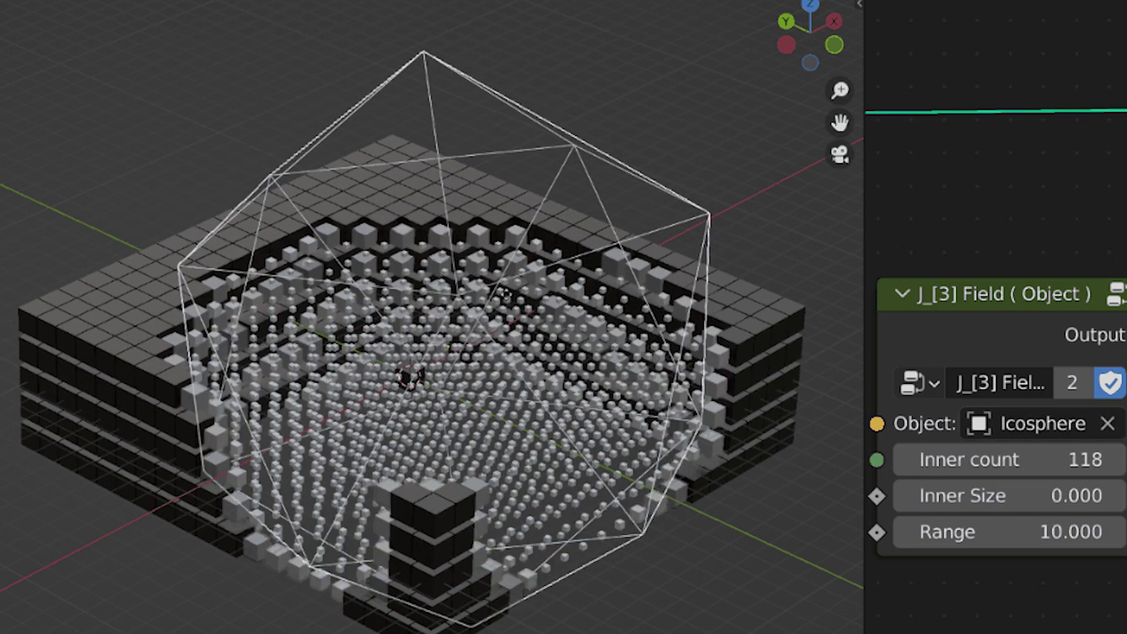
pyautogui.moveTo(998, 495); pyautogui.dragTo(1060, 495)
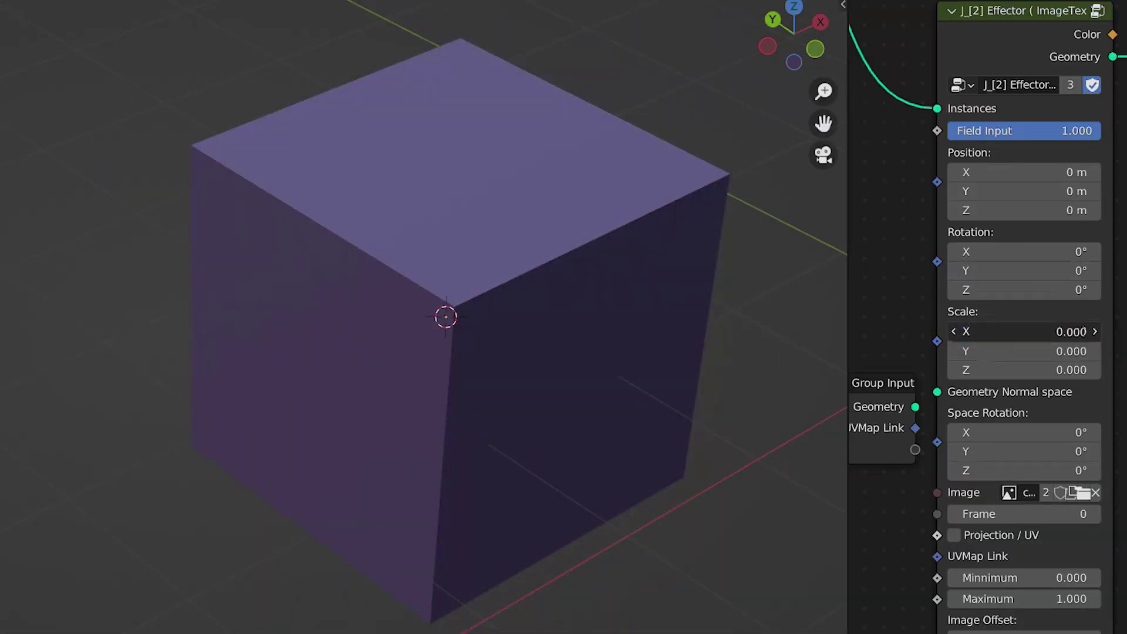
# - Set the Image Effector scale to -1, link group geometry, Minimum 0.300 and Offset X 0.23 m
pyautogui.moveTo(1021, 332); pyautogui.dragTo(1021, 369)
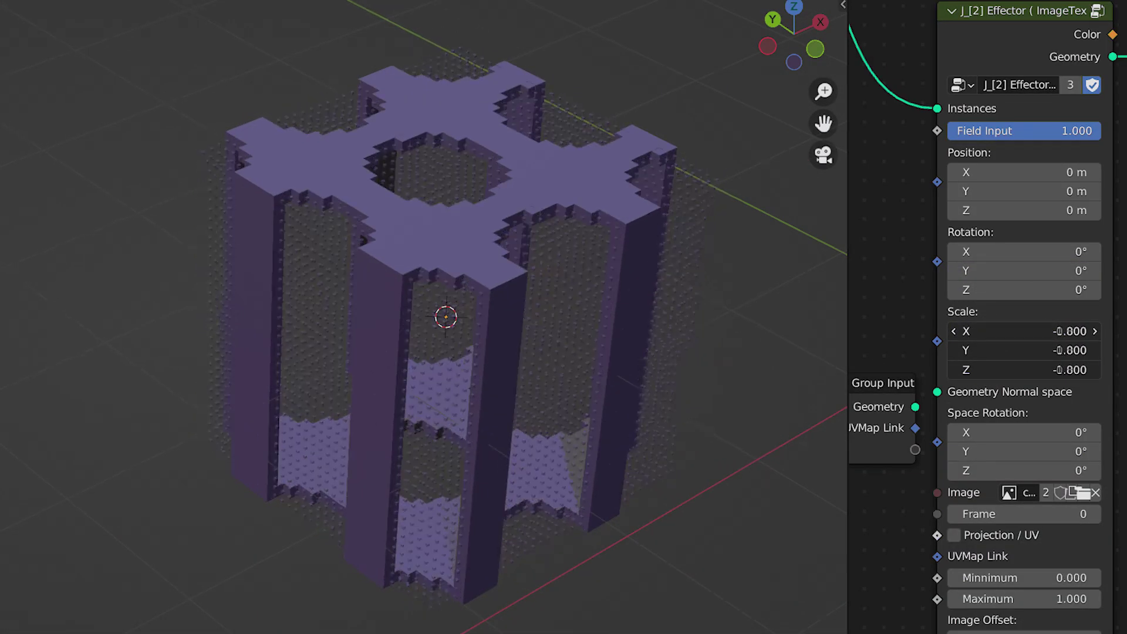
pyautogui.write('-1')
pyautogui.press('Return')
pyautogui.keyDown('shift'); pyautogui.scroll(-5, 1043, 330); pyautogui.keyUp('shift')
pyautogui.moveTo(896, 231); pyautogui.dragTo(919, 217)
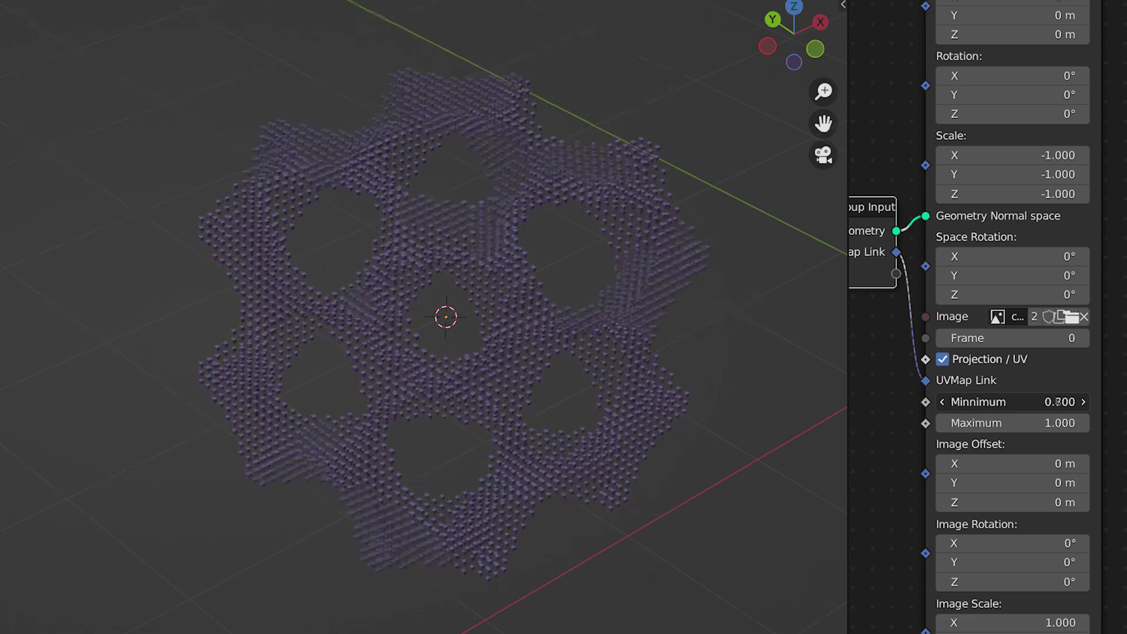
pyautogui.moveTo(1013, 401); pyautogui.dragTo(1036, 401)
pyautogui.moveTo(1012, 463)
pyautogui.mouseDown()
pyautogui.moveTo(1044, 463)
pyautogui.moveTo(1027, 463)
pyautogui.mouseUp()
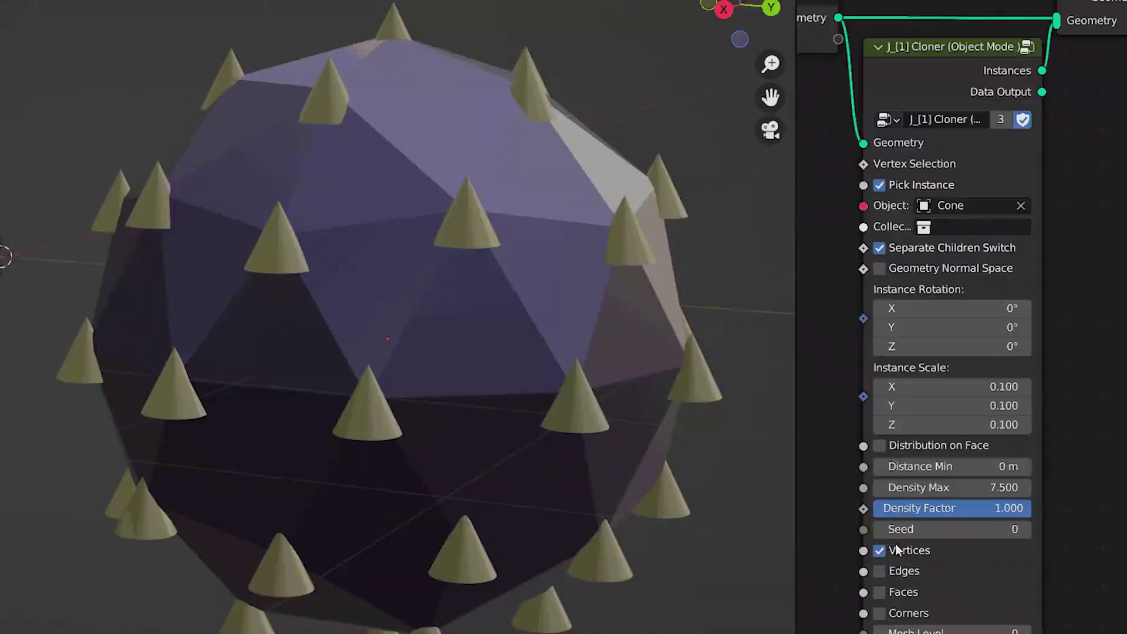
# - Put normal-aligned cones on the sphere's faces: Density Max 15.400, Rotation Z -25.7°, Scale Z 0.500, Seed 21
pyautogui.click(879, 570)
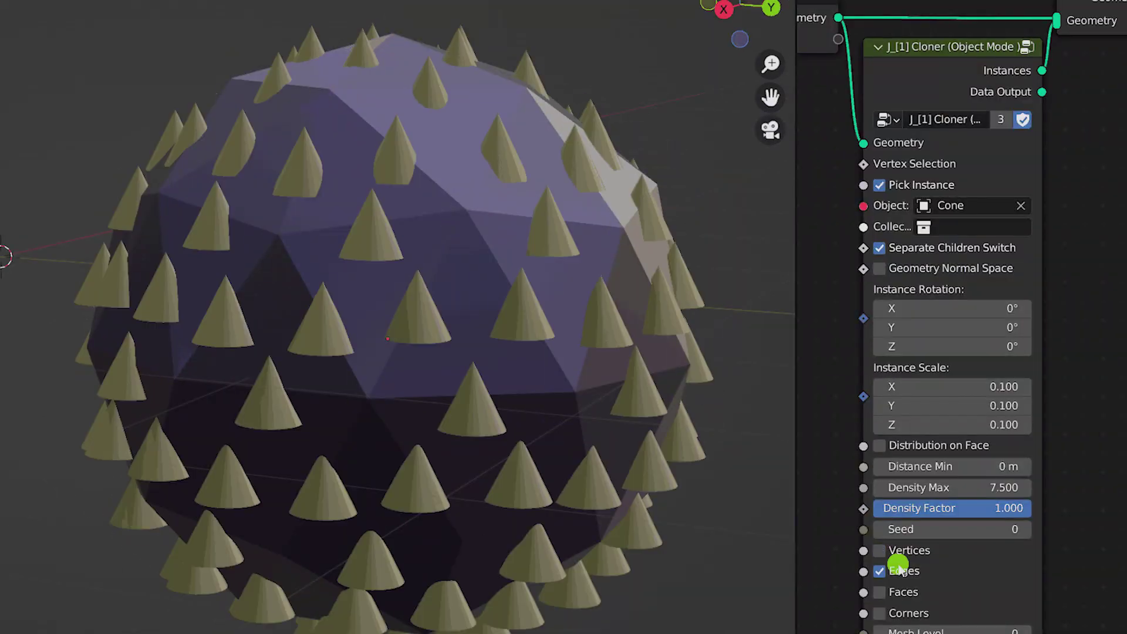
pyautogui.click(879, 592)
pyautogui.click(879, 591)
pyautogui.moveTo(927, 487); pyautogui.dragTo(995, 487)
pyautogui.click(880, 268)
pyautogui.moveTo(951, 346)
pyautogui.mouseDown()
pyautogui.moveTo(986, 346)
pyautogui.moveTo(916, 346)
pyautogui.moveTo(939, 346)
pyautogui.mouseUp()
pyautogui.moveTo(951, 424); pyautogui.dragTo(969, 425)
pyautogui.moveTo(939, 466)
pyautogui.mouseDown()
pyautogui.moveTo(968, 466)
pyautogui.moveTo(933, 466)
pyautogui.mouseUp()
pyautogui.moveTo(939, 528); pyautogui.dragTo(1010, 529)
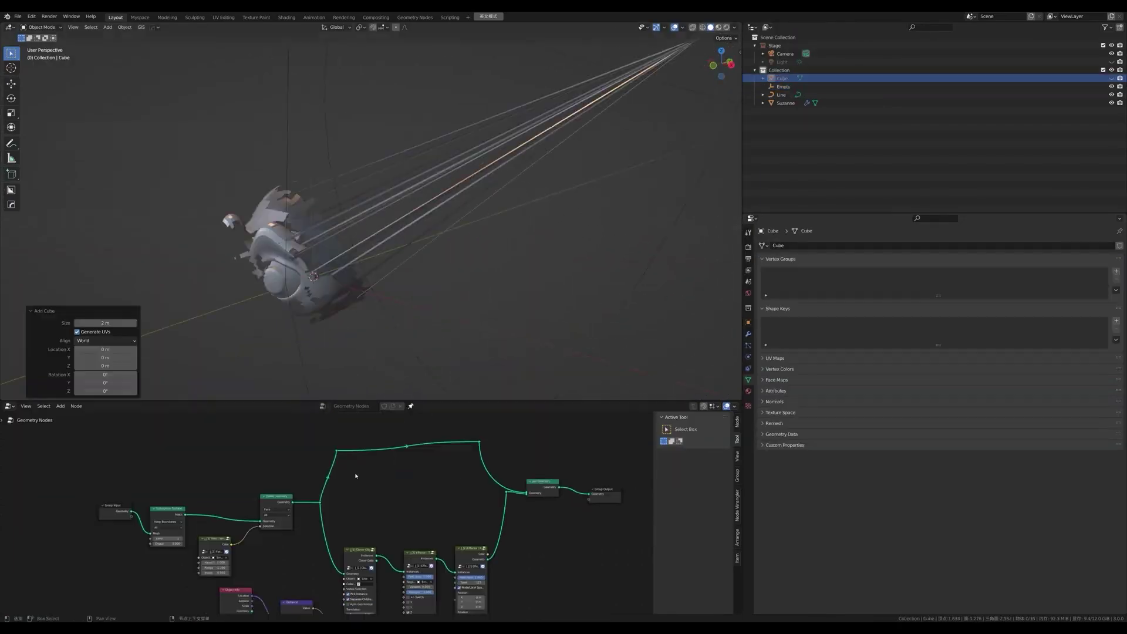
# - Switch the Cloner to a cube-cloning mode, then pan the node tree to reveal more nodes
pyautogui.hotkey('shift', 'a')
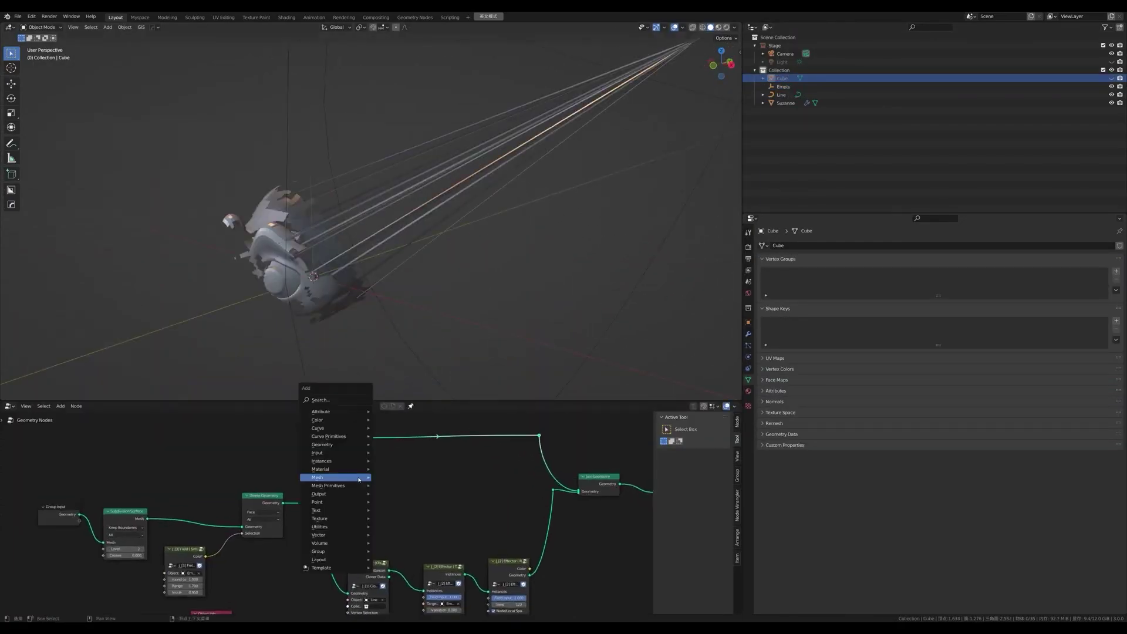
pyautogui.click(395, 455)
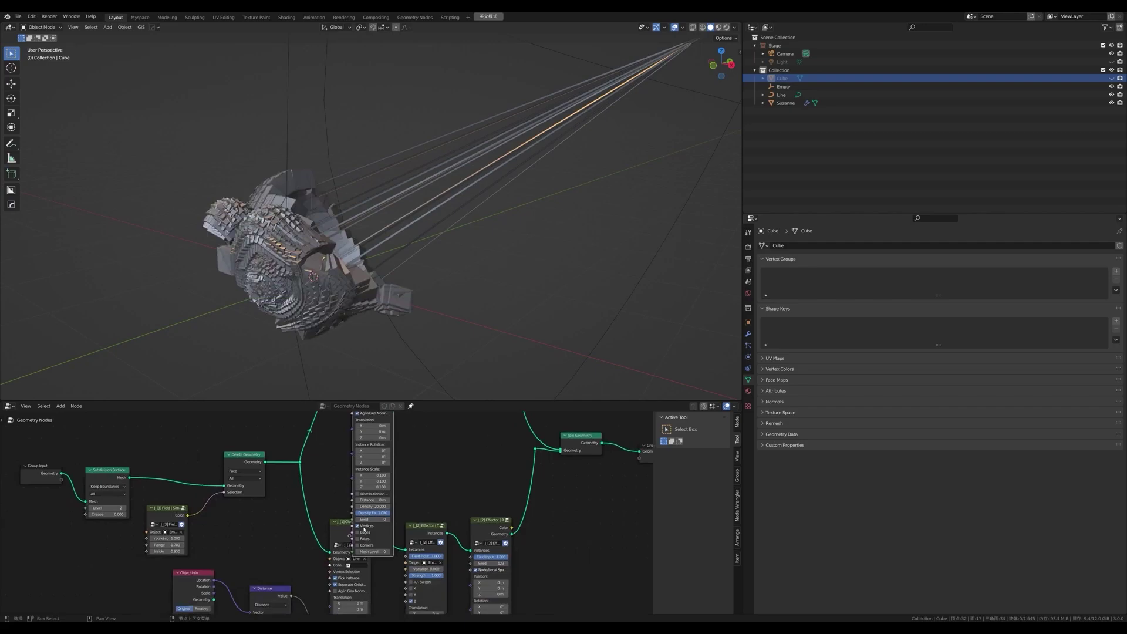
pyautogui.scroll(3, 426, 448)
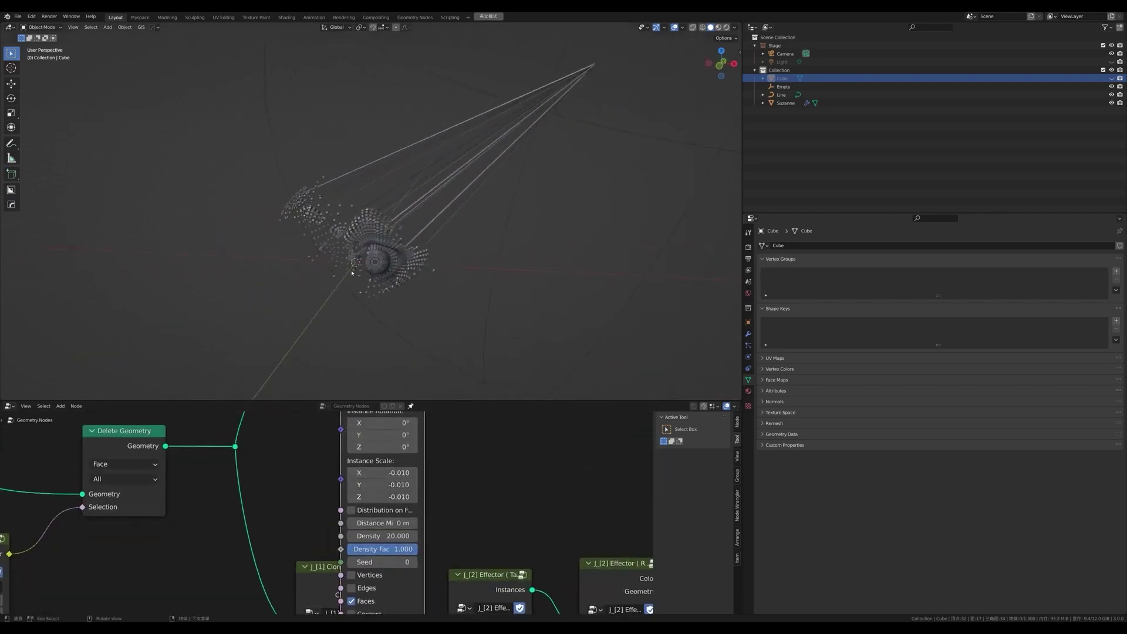
pyautogui.moveTo(591, 535); pyautogui.dragTo(328, 446, button='middle')
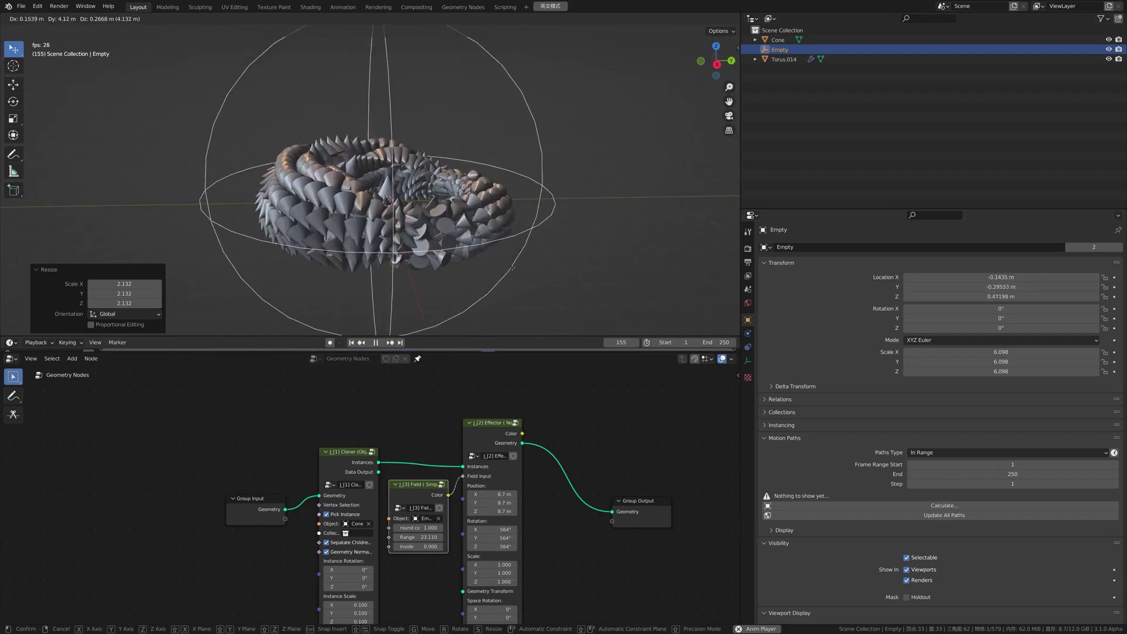
# - Place the Empty at its new position around the spiky torus
pyautogui.click(522, 273)
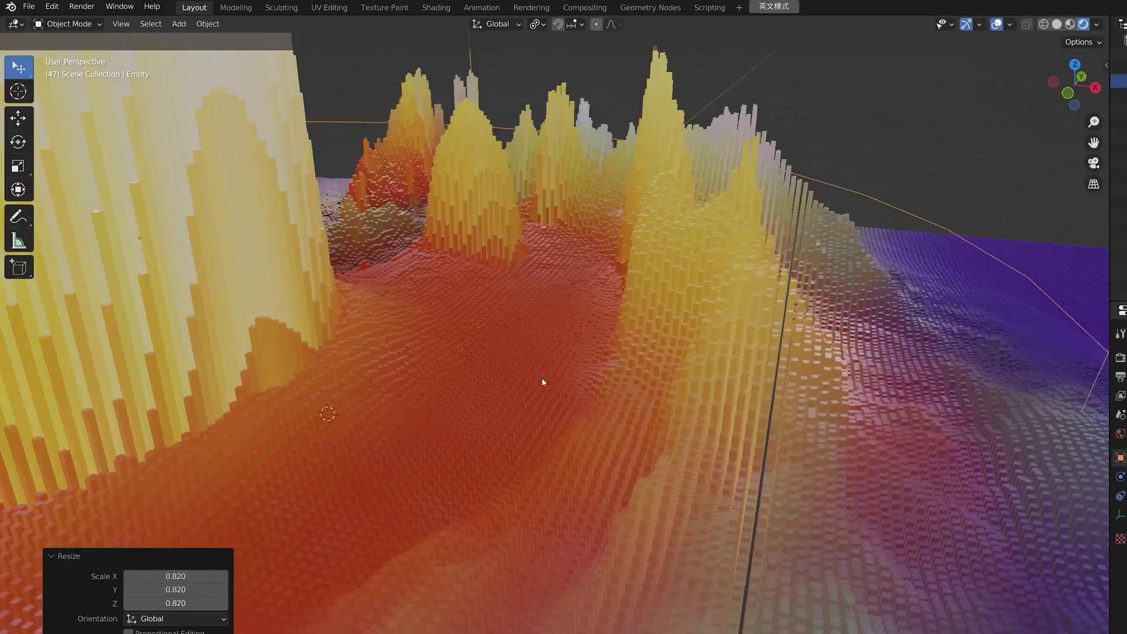